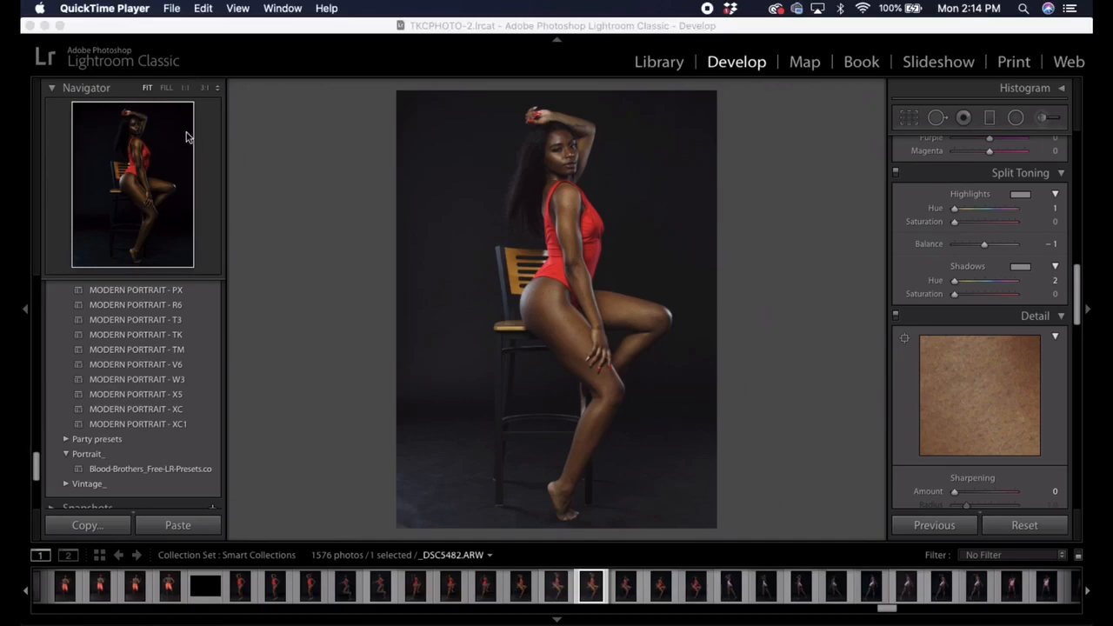
- Open the selected photo _DSC5482.ARW from the Lightroom Classic catalog for editing in Adobe Photoshop 2020
{"action": "left_click", "coordinate": [261, 149]}
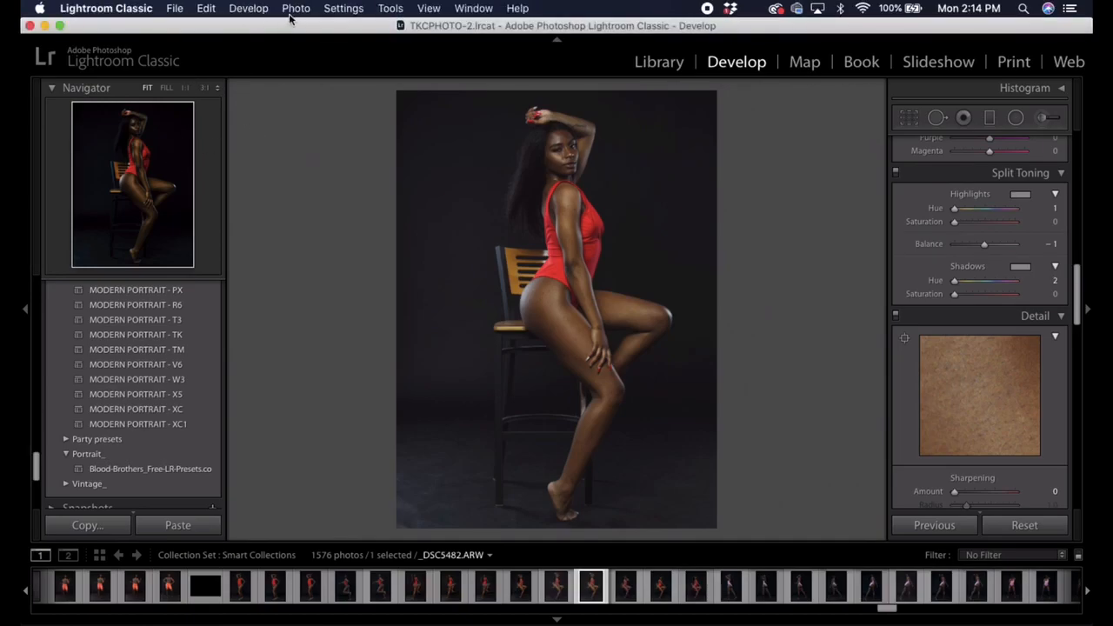
{"action": "left_click", "coordinate": [294, 9]}
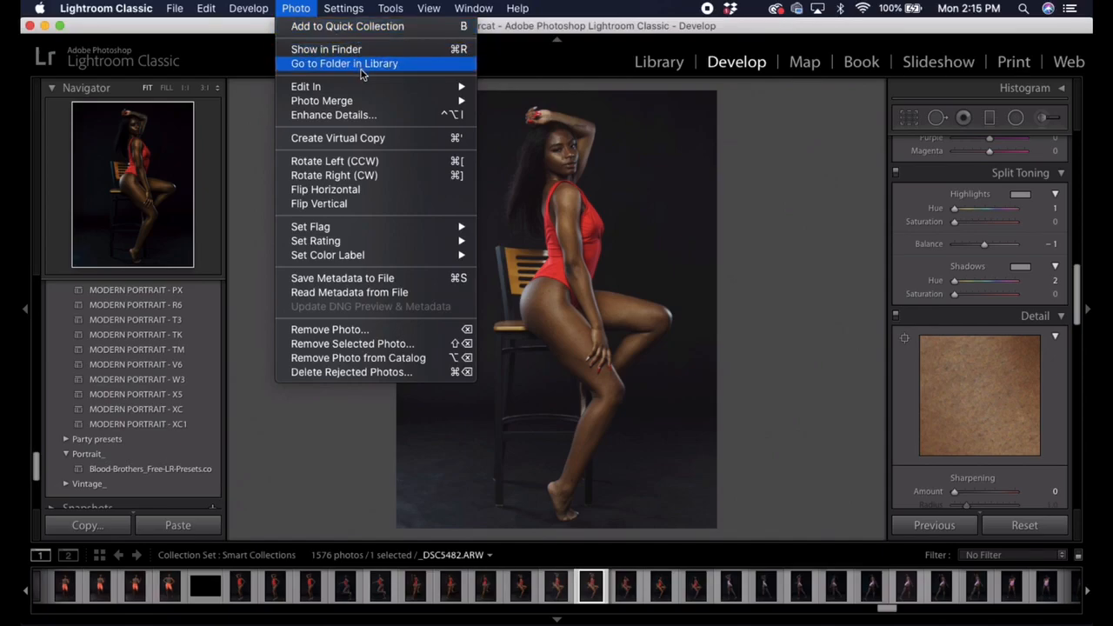
{"action": "mouse_move", "coordinate": [369, 81]}
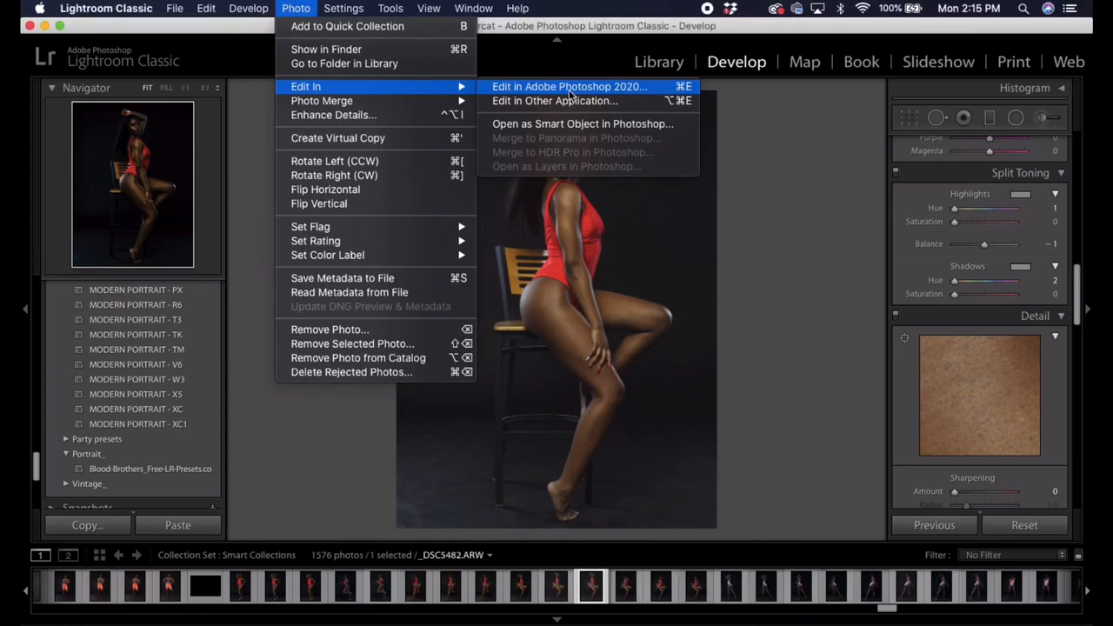
{"action": "key", "text": "super+e"}
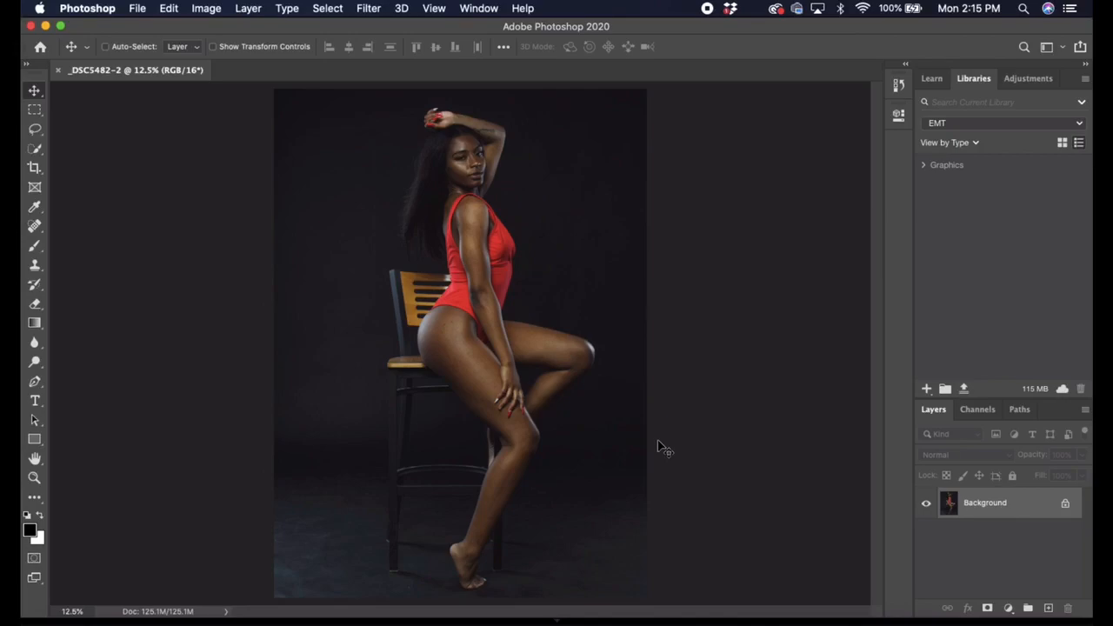
- Examine the skin on the model's hip, thighs, hand and arm at 50% zoom for blemishes to retouch
{"action": "scroll", "coordinate": [658, 447], "scroll_direction": "up", "scroll_amount": 4}
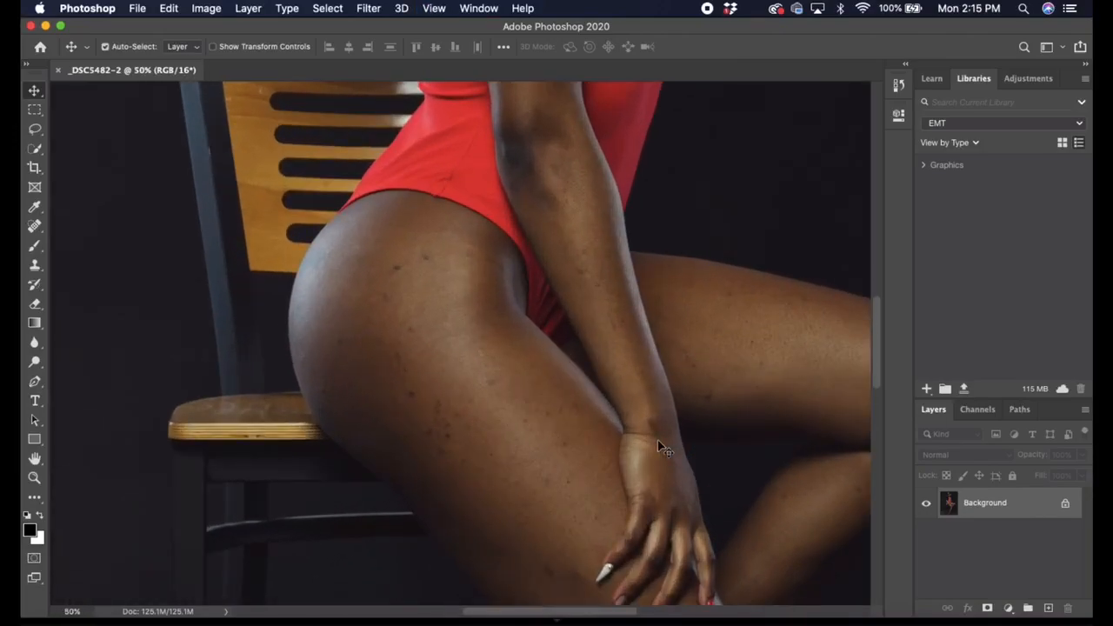
{"action": "left_click_drag", "start_coordinate": [870, 341], "coordinate": [880, 368]}
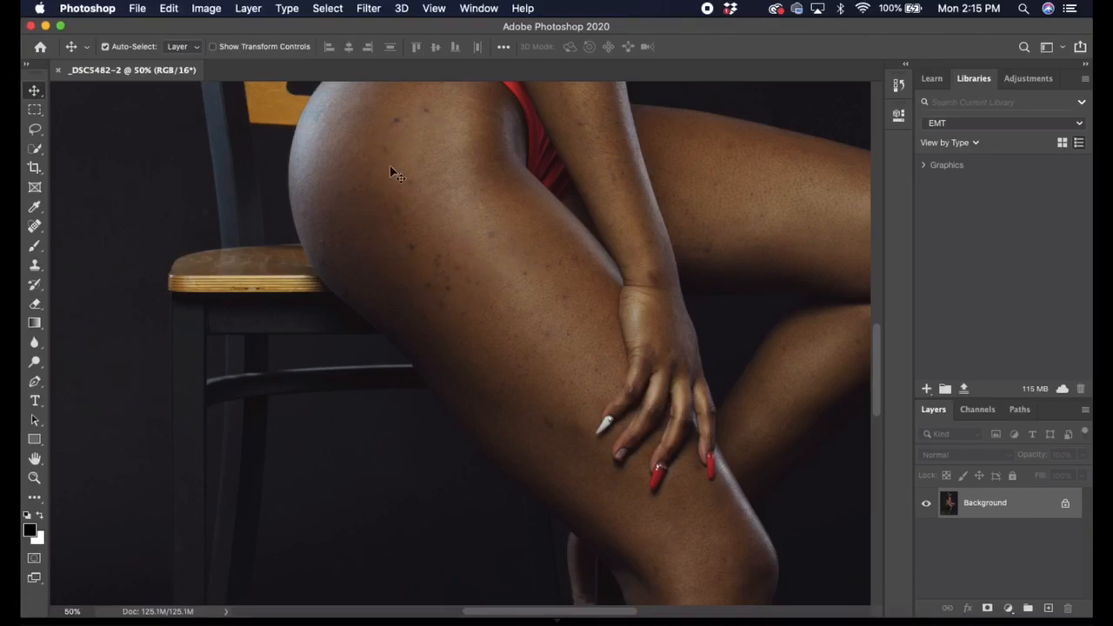
{"action": "scroll", "coordinate": [594, 357], "scroll_direction": "down", "scroll_amount": 1}
{"action": "scroll", "coordinate": [591, 361], "scroll_direction": "up", "scroll_amount": 5}
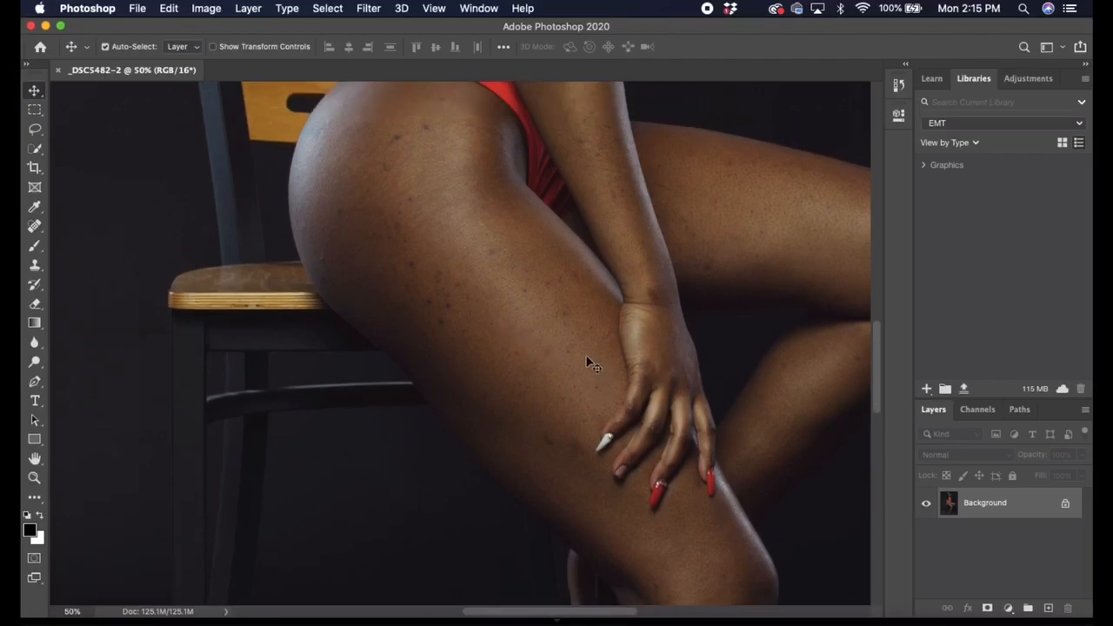
{"action": "scroll", "coordinate": [569, 361], "scroll_direction": "up", "scroll_amount": 4}
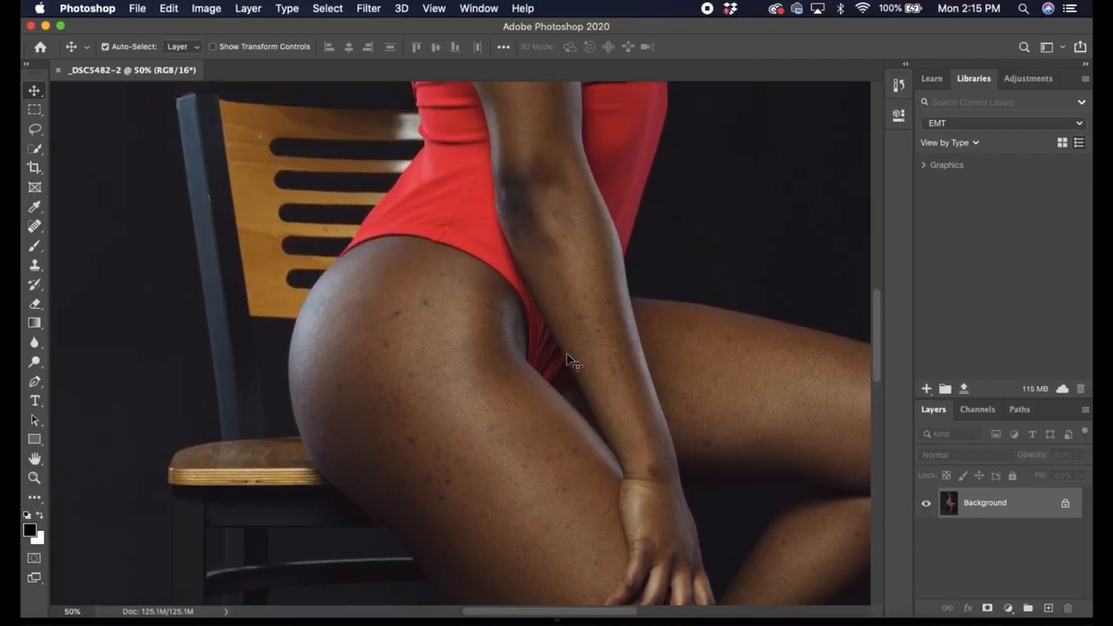
{"action": "scroll", "coordinate": [567, 376], "scroll_direction": "up", "scroll_amount": 4}
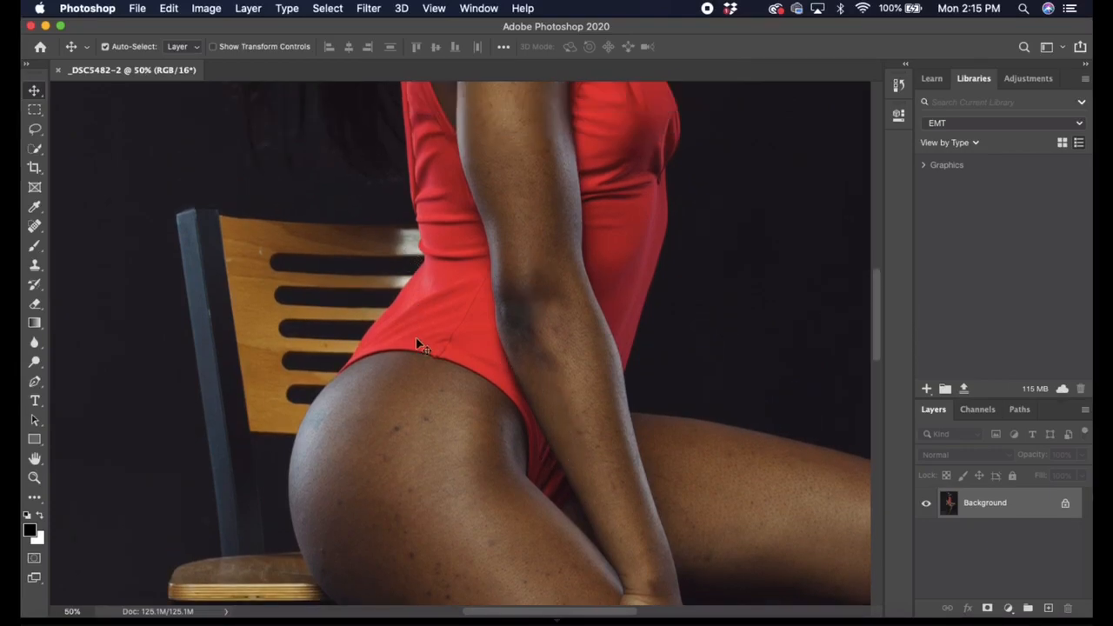
{"action": "scroll", "coordinate": [403, 417], "scroll_direction": "down", "scroll_amount": 5}
{"action": "scroll", "coordinate": [422, 409], "scroll_direction": "down", "scroll_amount": 3}
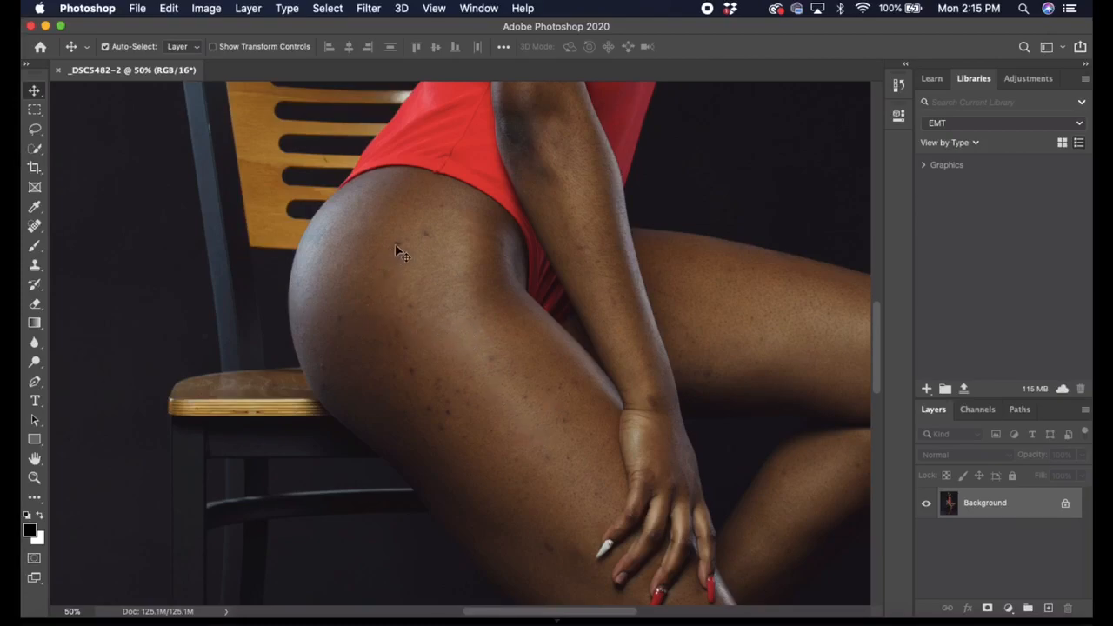
- Remove the dark spots across the model's hip and near thigh with the Spot Healing Brush at 35 px
{"action": "left_click", "coordinate": [41, 236]}
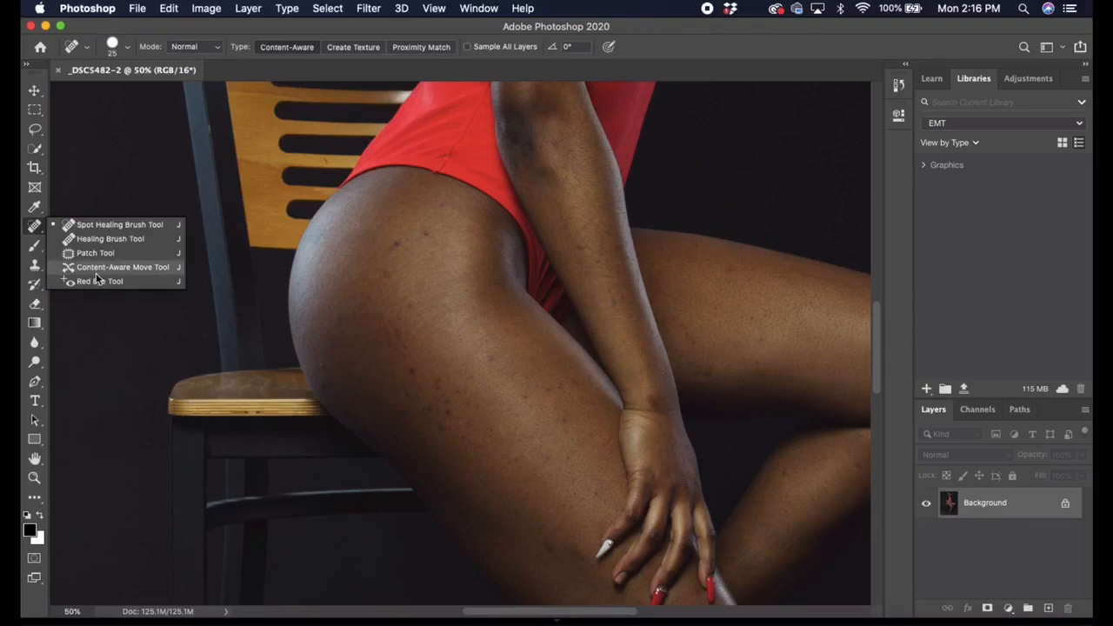
{"action": "left_click", "coordinate": [87, 225]}
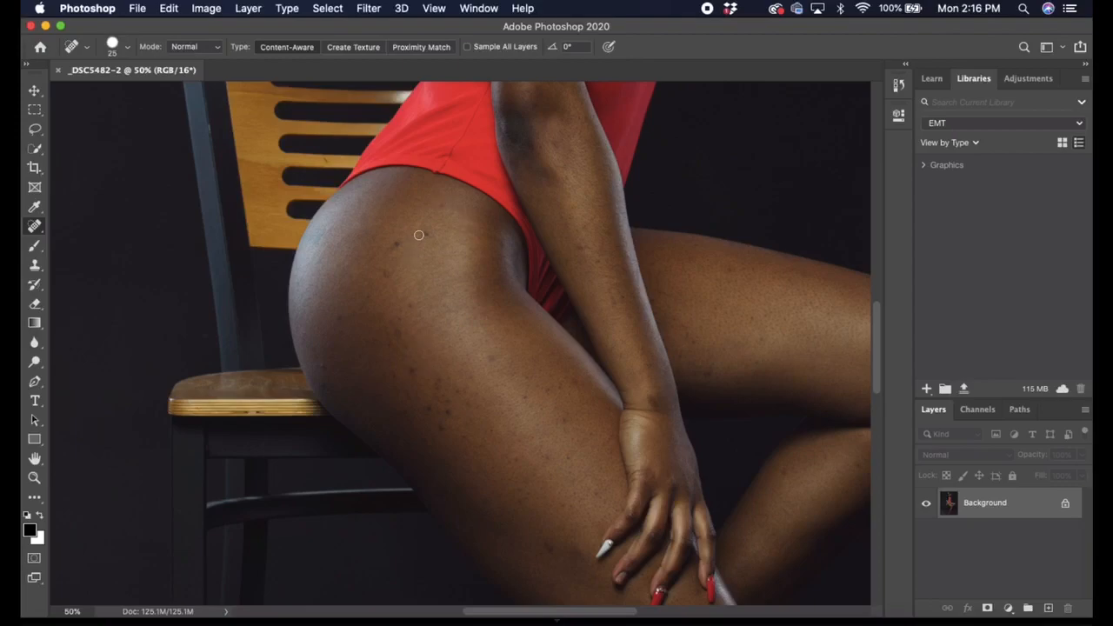
{"action": "left_click", "coordinate": [128, 48]}
{"action": "mouse_move", "coordinate": [69, 89]}
{"action": "left_mouse_down"}
{"action": "mouse_move", "coordinate": [101, 88]}
{"action": "mouse_move", "coordinate": [70, 88]}
{"action": "left_mouse_up"}
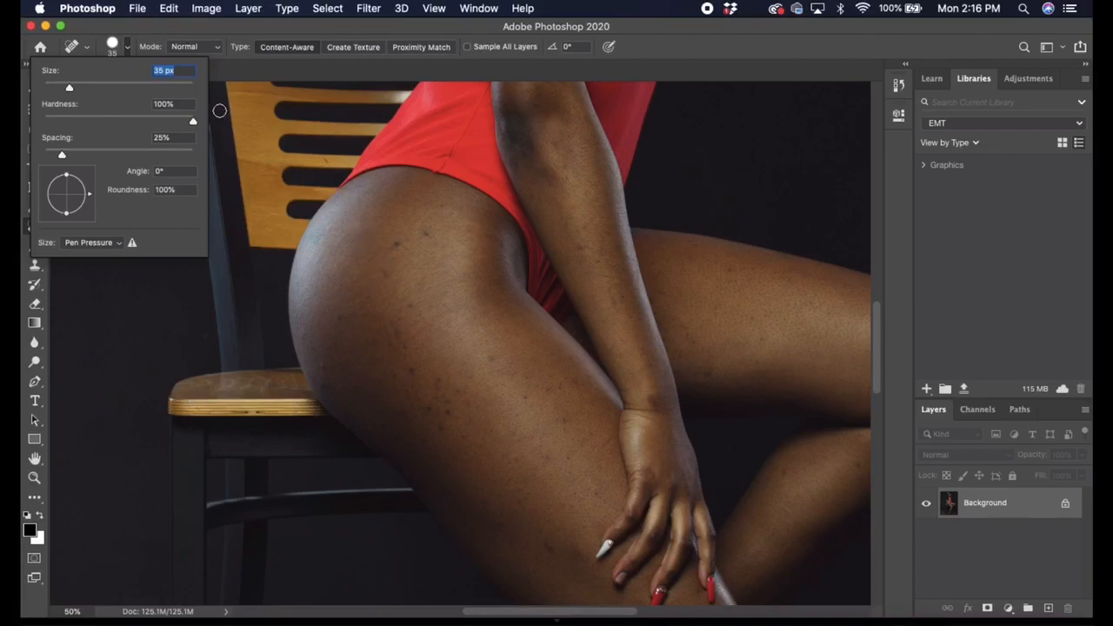
{"action": "left_click", "coordinate": [395, 247]}
{"action": "left_click", "coordinate": [388, 271]}
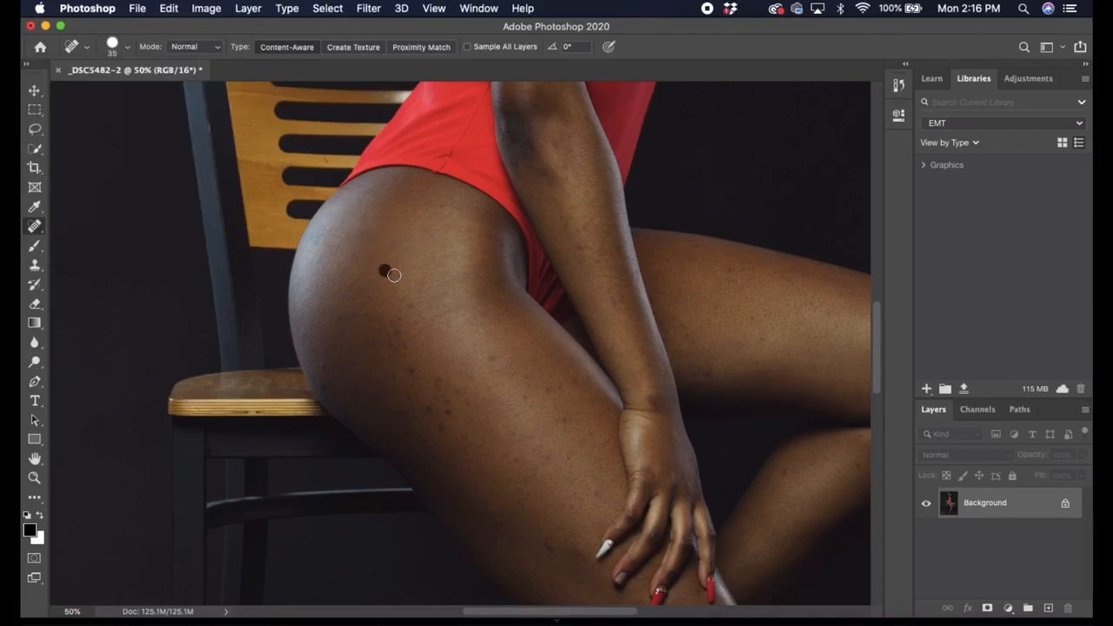
{"action": "left_click", "coordinate": [411, 308]}
{"action": "left_click", "coordinate": [407, 367]}
{"action": "left_click", "coordinate": [392, 328]}
{"action": "left_click", "coordinate": [384, 344]}
{"action": "left_click", "coordinate": [396, 373]}
{"action": "left_click", "coordinate": [326, 387]}
{"action": "left_click", "coordinate": [469, 382]}
{"action": "left_click", "coordinate": [398, 441]}
{"action": "left_click", "coordinate": [578, 385]}
{"action": "left_click", "coordinate": [561, 417]}
{"action": "left_click", "coordinate": [549, 458]}
{"action": "left_click", "coordinate": [573, 453]}
{"action": "left_click", "coordinate": [551, 548]}
{"action": "left_click", "coordinate": [580, 557]}
{"action": "left_click", "coordinate": [524, 493]}
{"action": "left_click", "coordinate": [484, 500]}
{"action": "left_click", "coordinate": [511, 452]}
{"action": "left_click", "coordinate": [465, 437]}
{"action": "left_click", "coordinate": [465, 401]}
{"action": "left_click", "coordinate": [411, 369]}
{"action": "left_click", "coordinate": [370, 296]}
{"action": "left_click", "coordinate": [395, 337]}
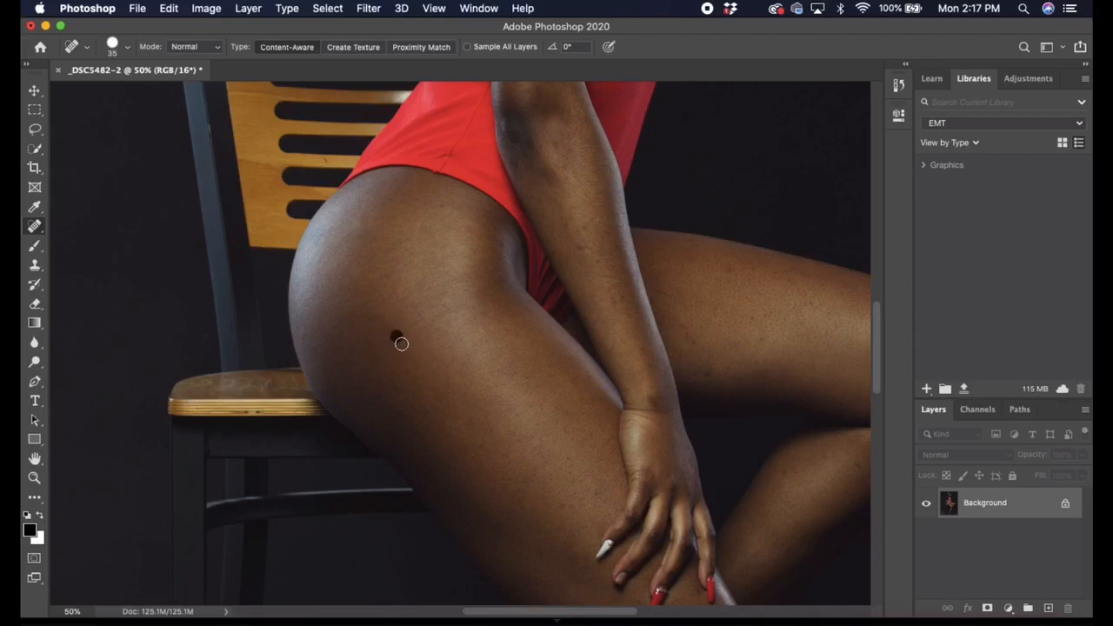
{"action": "left_click", "coordinate": [393, 245]}
{"action": "left_click", "coordinate": [449, 209]}
{"action": "left_click", "coordinate": [470, 228]}
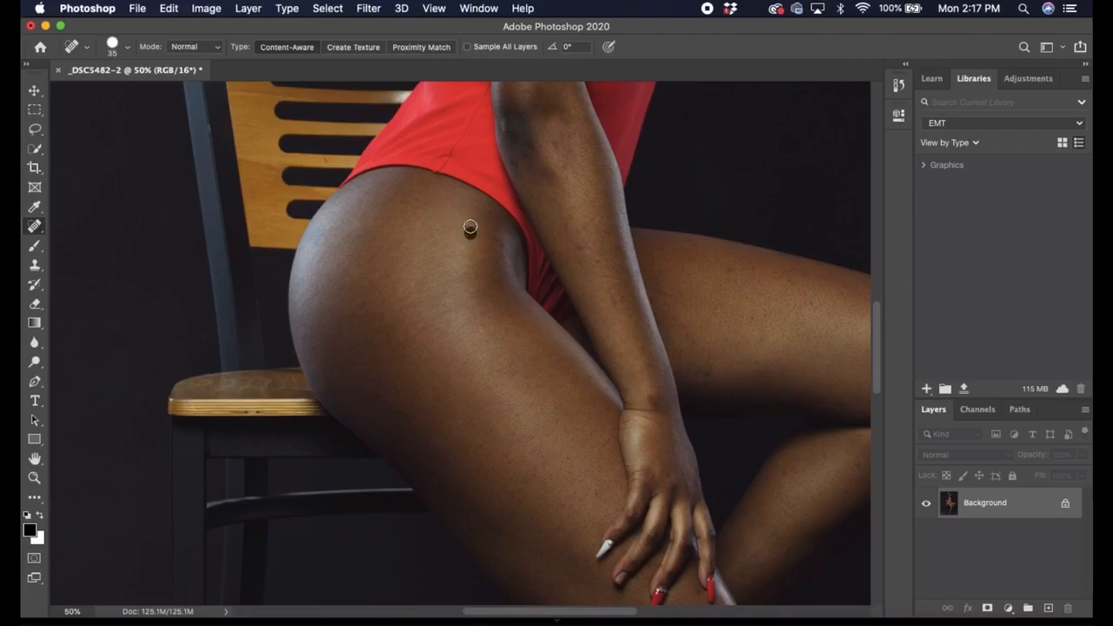
{"action": "left_click", "coordinate": [395, 251]}
{"action": "left_click", "coordinate": [385, 277]}
{"action": "left_click", "coordinate": [380, 312]}
{"action": "left_click", "coordinate": [394, 331]}
- Heal the small spots along the forearm that rests on the thigh
{"action": "left_click", "coordinate": [597, 258]}
{"action": "left_click", "coordinate": [582, 249]}
{"action": "left_click", "coordinate": [577, 232]}
{"action": "left_click", "coordinate": [606, 231]}
{"action": "left_click", "coordinate": [621, 249]}
{"action": "left_click", "coordinate": [606, 277]}
{"action": "left_click", "coordinate": [612, 296]}
- Heal the blemishes on the far thigh and lower leg, plus the remaining spots near the wrist and near thigh
{"action": "left_click", "coordinate": [670, 298]}
{"action": "left_click", "coordinate": [683, 333]}
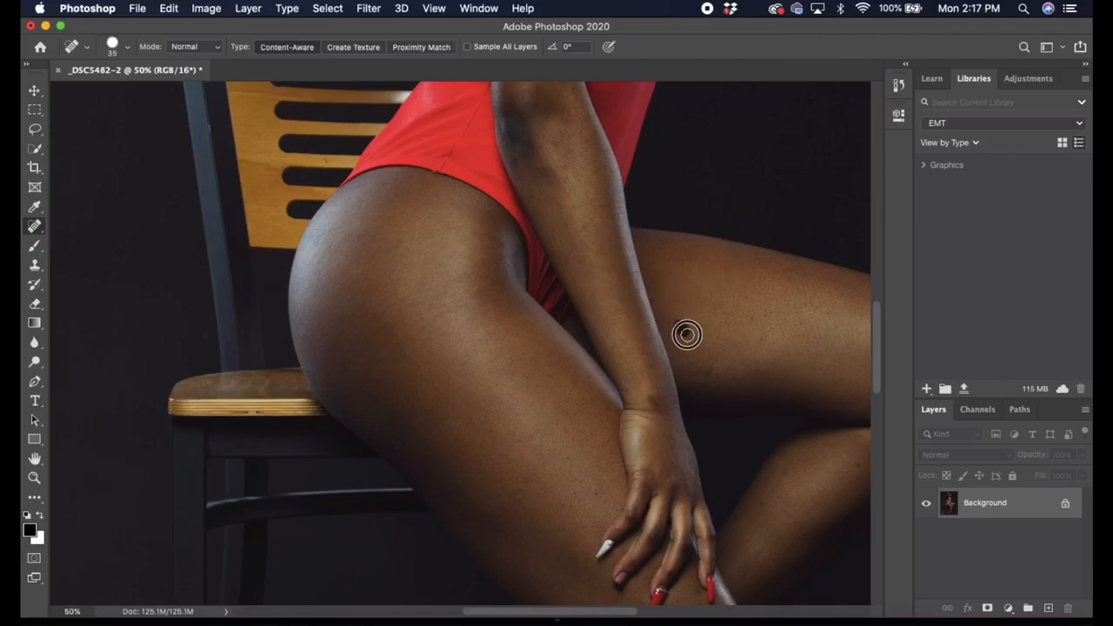
{"action": "left_click", "coordinate": [706, 373]}
{"action": "left_click", "coordinate": [760, 337]}
{"action": "left_click", "coordinate": [759, 363]}
{"action": "left_click", "coordinate": [750, 315]}
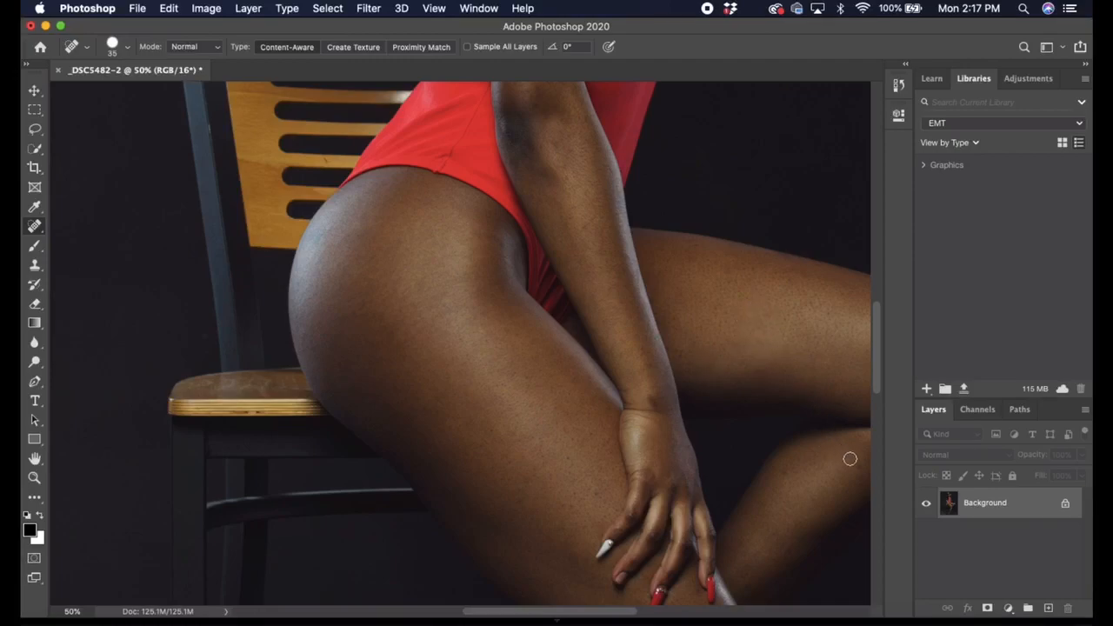
{"action": "left_click", "coordinate": [787, 472]}
{"action": "left_click", "coordinate": [808, 467]}
{"action": "left_click", "coordinate": [653, 399]}
{"action": "left_click", "coordinate": [564, 457]}
- Heal the blemishes and uneven patches on the lowered arm's shoulder and upper arm
{"action": "scroll", "coordinate": [684, 318], "scroll_direction": "up", "scroll_amount": 8}
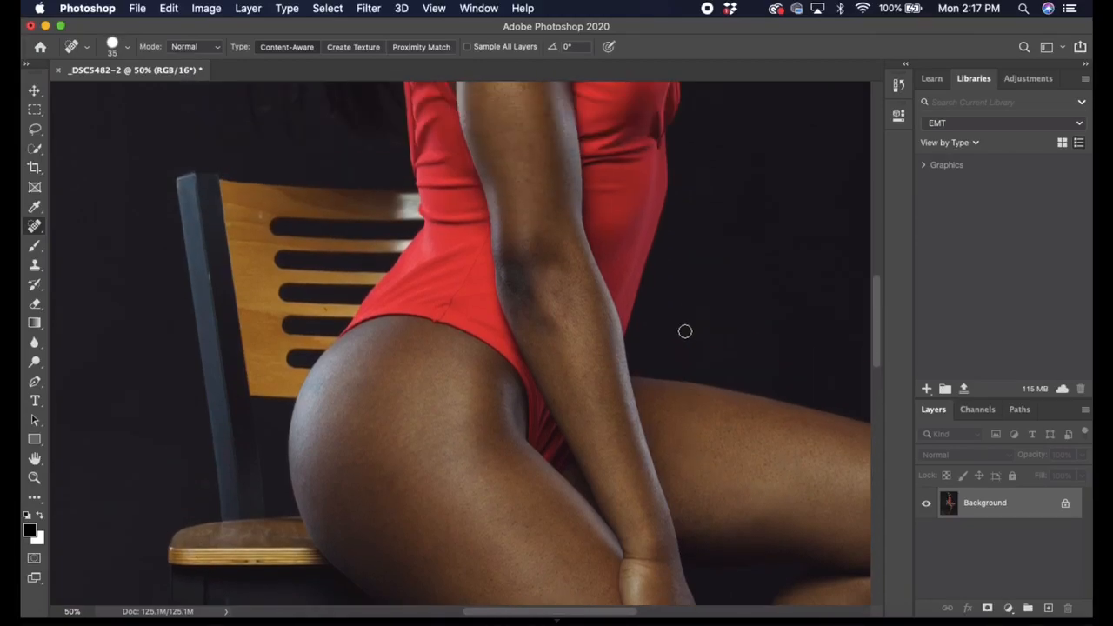
{"action": "scroll", "coordinate": [676, 334], "scroll_direction": "up", "scroll_amount": 3}
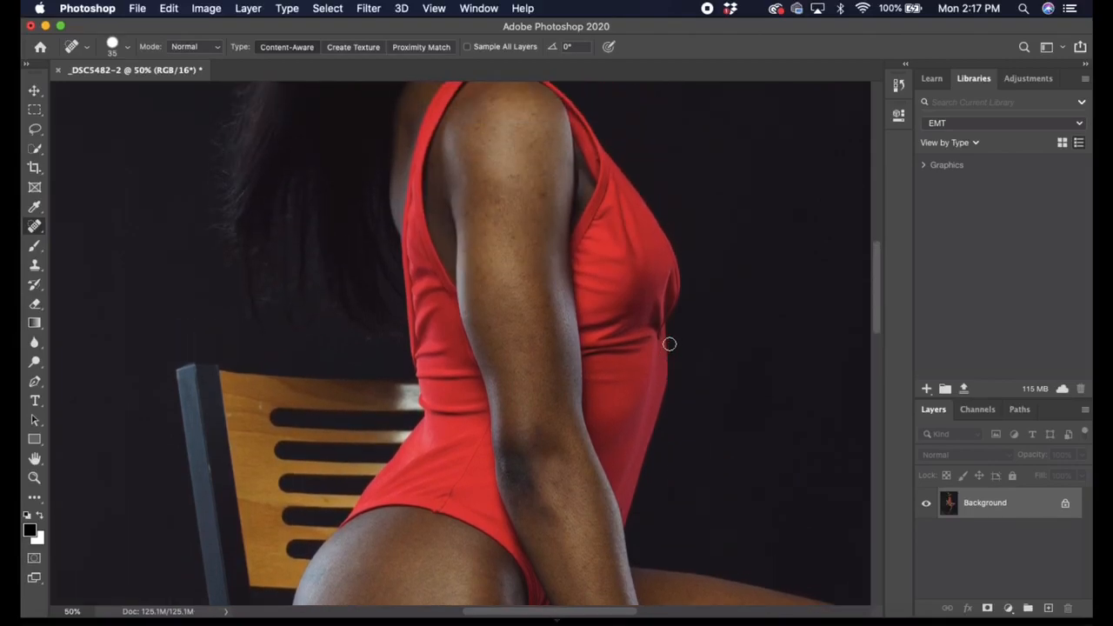
{"action": "scroll", "coordinate": [671, 341], "scroll_direction": "up", "scroll_amount": 3}
{"action": "scroll", "coordinate": [642, 374], "scroll_direction": "up", "scroll_amount": 1}
{"action": "scroll", "coordinate": [643, 376], "scroll_direction": "up", "scroll_amount": 2}
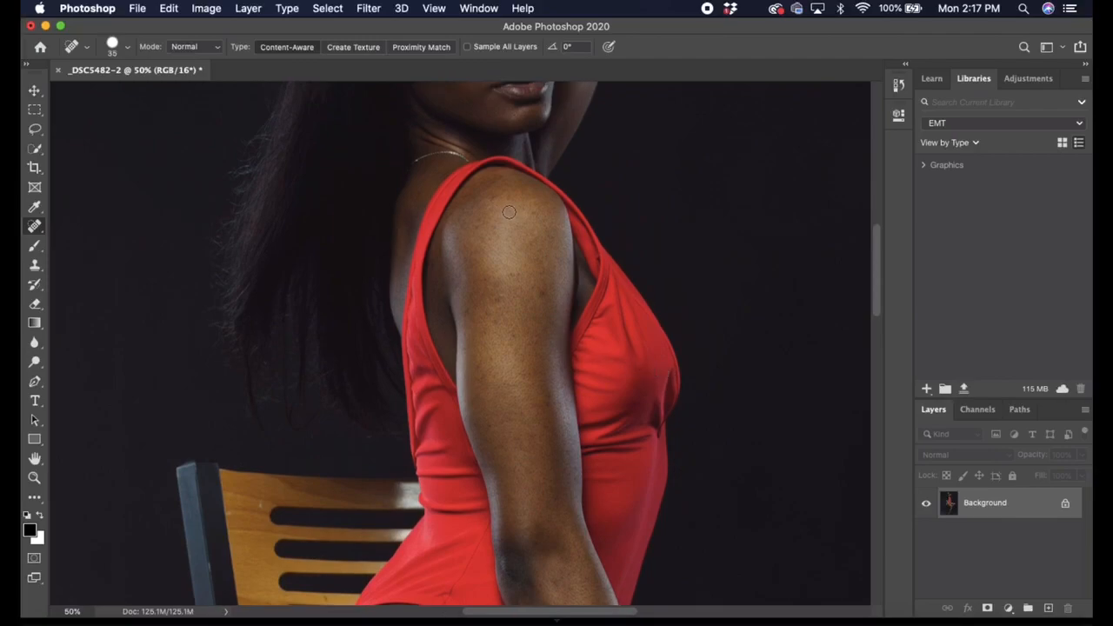
{"action": "left_click", "coordinate": [496, 294]}
{"action": "left_click", "coordinate": [512, 272]}
{"action": "left_click", "coordinate": [523, 262]}
{"action": "left_click", "coordinate": [492, 199]}
{"action": "left_click", "coordinate": [512, 197]}
{"action": "left_click", "coordinate": [478, 227]}
{"action": "left_click", "coordinate": [495, 224]}
{"action": "left_click", "coordinate": [495, 238]}
{"action": "left_click", "coordinate": [477, 258]}
{"action": "left_click", "coordinate": [469, 259]}
{"action": "left_click", "coordinate": [467, 310]}
{"action": "left_click", "coordinate": [491, 318]}
{"action": "left_click", "coordinate": [513, 335]}
{"action": "left_click", "coordinate": [533, 339]}
{"action": "left_click", "coordinate": [544, 384]}
{"action": "left_click", "coordinate": [547, 399]}
{"action": "left_click", "coordinate": [547, 411]}
{"action": "left_click", "coordinate": [547, 429]}
{"action": "left_click", "coordinate": [488, 426]}
{"action": "left_click", "coordinate": [478, 379]}
{"action": "left_click", "coordinate": [475, 365]}
{"action": "left_click", "coordinate": [490, 358]}
{"action": "left_click", "coordinate": [496, 375]}
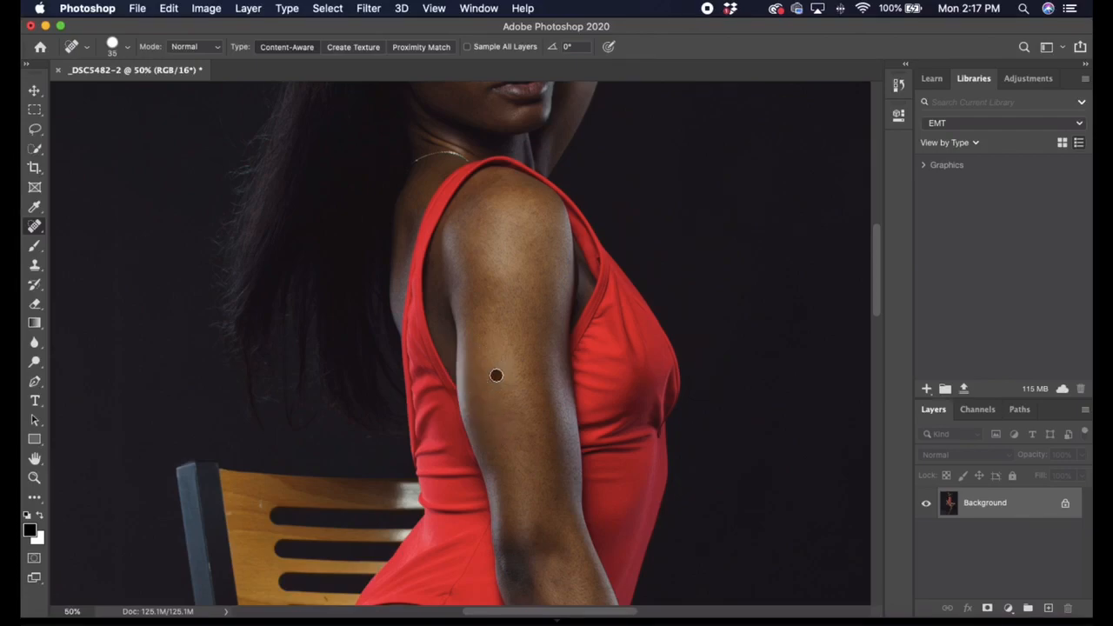
{"action": "left_click", "coordinate": [481, 218]}
{"action": "left_click", "coordinate": [530, 218]}
{"action": "left_click", "coordinate": [541, 231]}
{"action": "left_click", "coordinate": [556, 239]}
{"action": "left_click", "coordinate": [534, 264]}
{"action": "left_click", "coordinate": [530, 253]}
{"action": "left_click", "coordinate": [528, 246]}
{"action": "left_click", "coordinate": [527, 252]}
{"action": "left_click", "coordinate": [485, 280]}
{"action": "left_click", "coordinate": [486, 215]}
{"action": "left_click", "coordinate": [467, 218]}
{"action": "left_click", "coordinate": [491, 208]}
{"action": "left_click", "coordinate": [488, 253]}
{"action": "left_click", "coordinate": [476, 252]}
- Heal the remaining spots around the elbow of the lowered arm and down its forearm
{"action": "scroll", "coordinate": [513, 384], "scroll_direction": "down", "scroll_amount": 5}
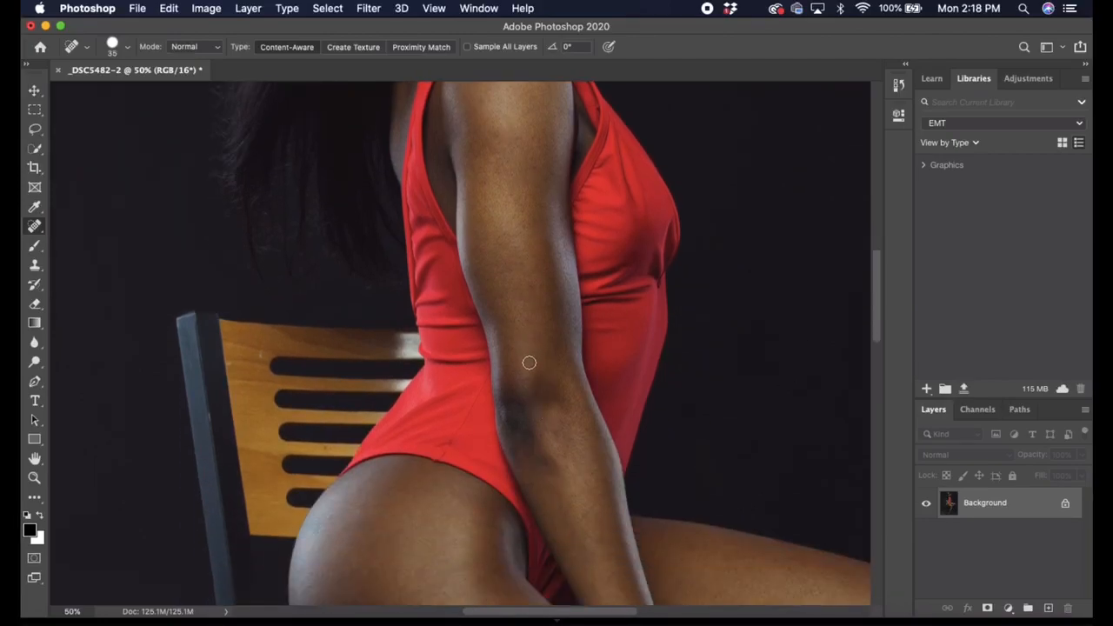
{"action": "left_click", "coordinate": [539, 390]}
{"action": "left_click", "coordinate": [529, 290]}
{"action": "left_click", "coordinate": [522, 292]}
{"action": "left_click", "coordinate": [531, 319]}
{"action": "scroll", "coordinate": [589, 447], "scroll_direction": "down", "scroll_amount": 5}
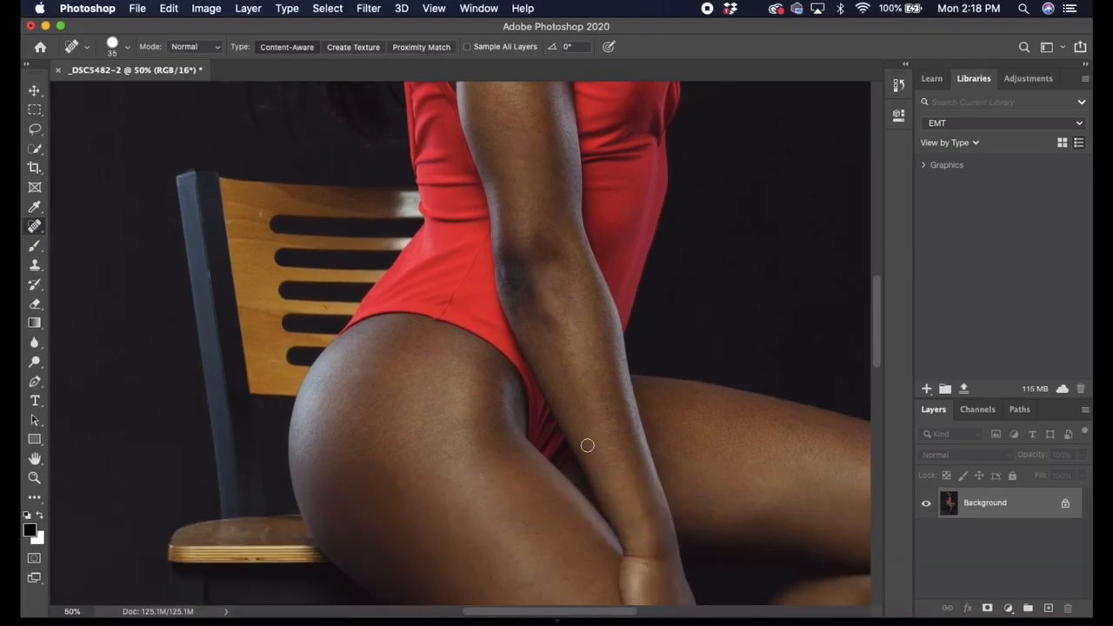
{"action": "left_click", "coordinate": [652, 509]}
{"action": "left_click", "coordinate": [620, 491]}
{"action": "left_click", "coordinate": [571, 366]}
- Heal the blemishes on the raised arm, from the wrist past the tattoo and elbow down the upper arm
{"action": "scroll", "coordinate": [594, 356], "scroll_direction": "up", "scroll_amount": 5}
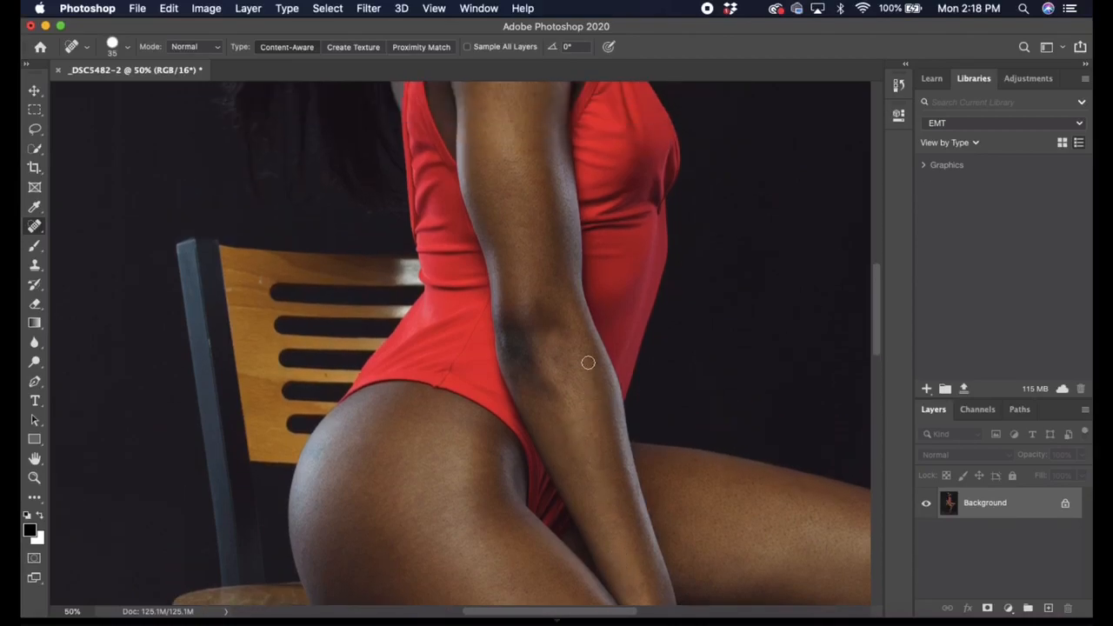
{"action": "scroll", "coordinate": [587, 363], "scroll_direction": "up", "scroll_amount": 10}
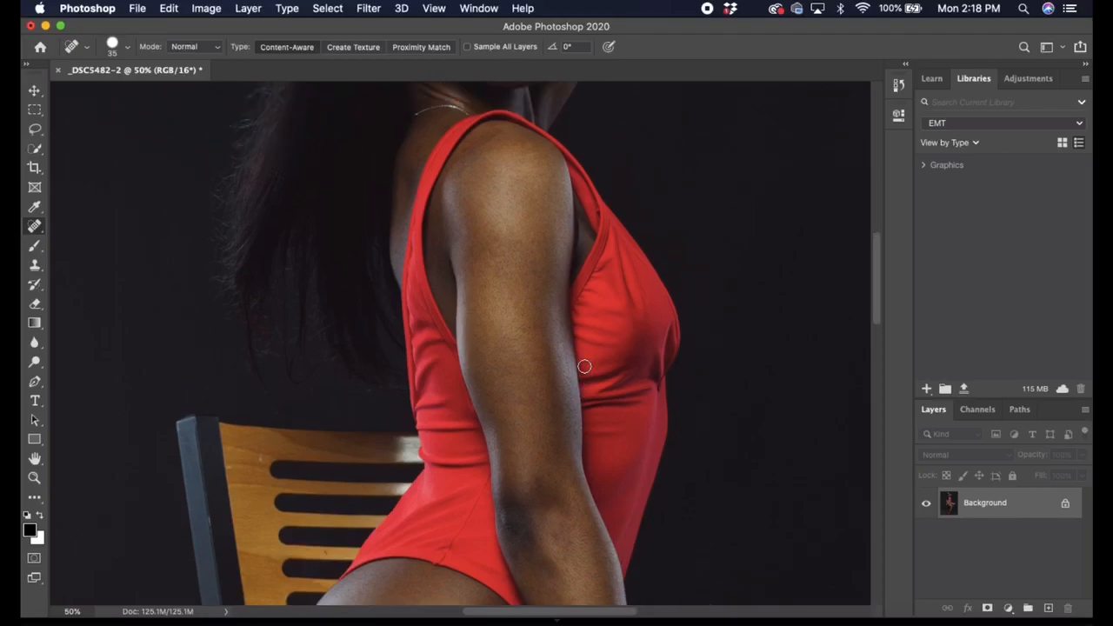
{"action": "scroll", "coordinate": [584, 367], "scroll_direction": "up", "scroll_amount": 6}
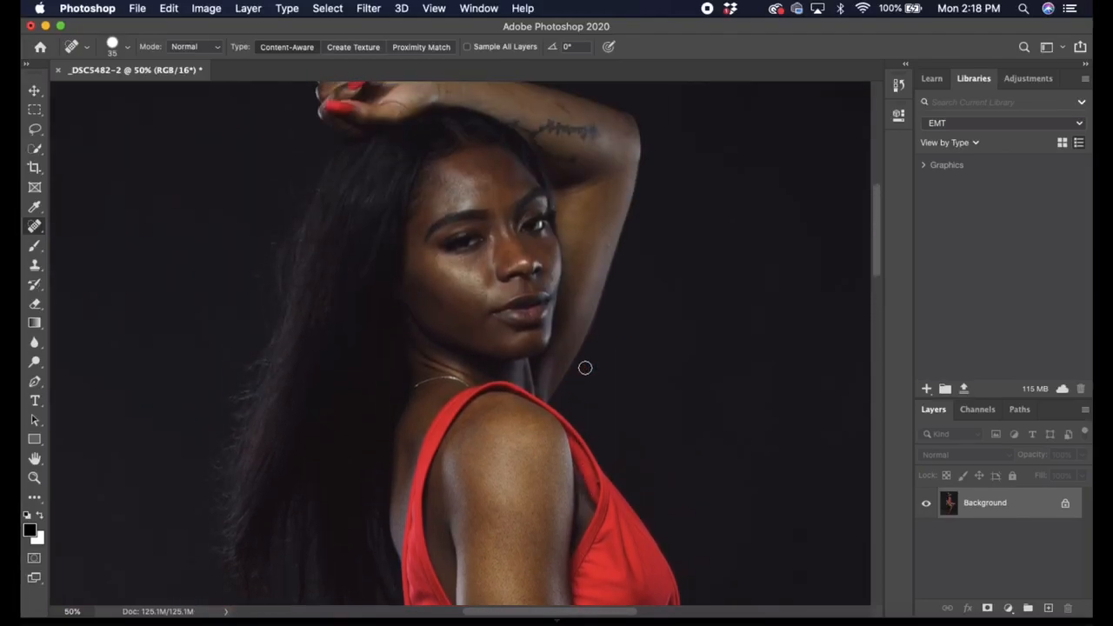
{"action": "scroll", "coordinate": [586, 369], "scroll_direction": "up", "scroll_amount": 1}
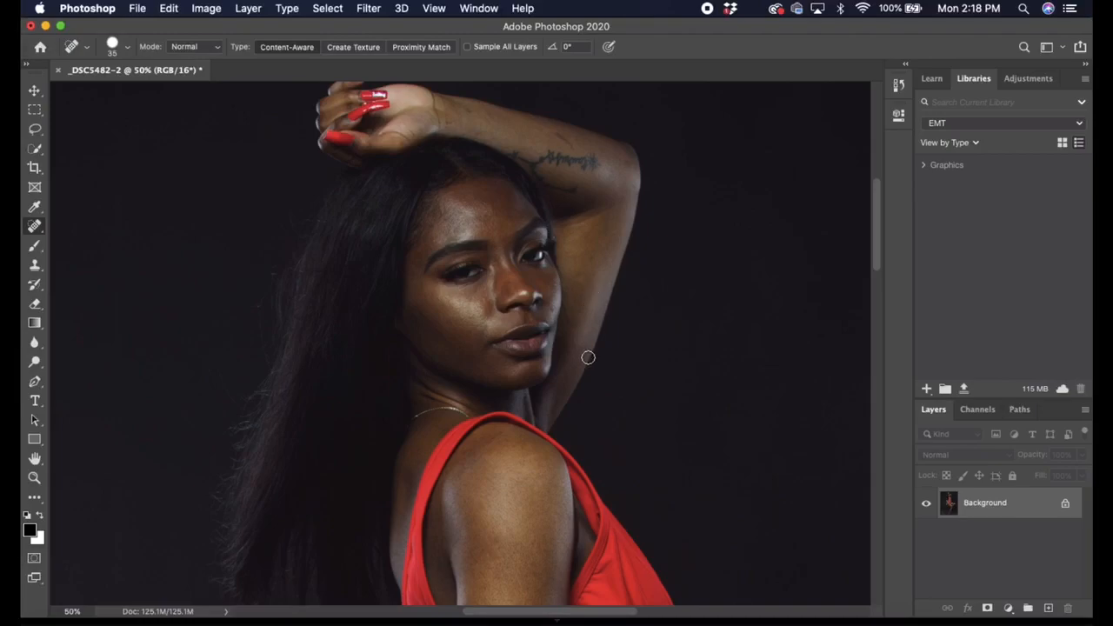
{"action": "left_click", "coordinate": [585, 278]}
{"action": "left_click", "coordinate": [562, 142]}
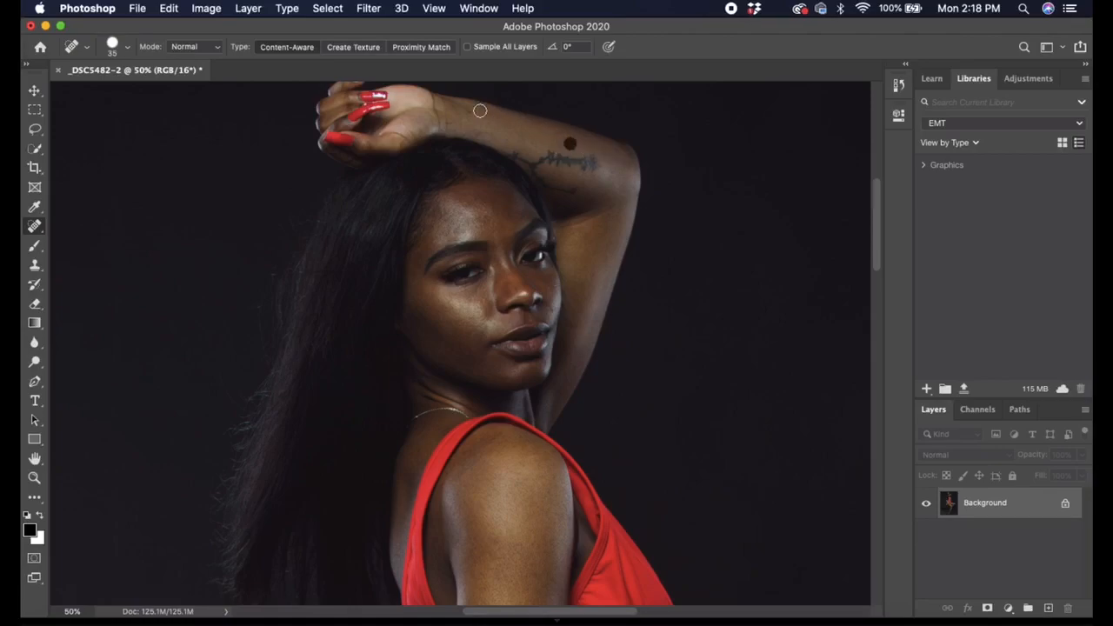
{"action": "left_click", "coordinate": [449, 122]}
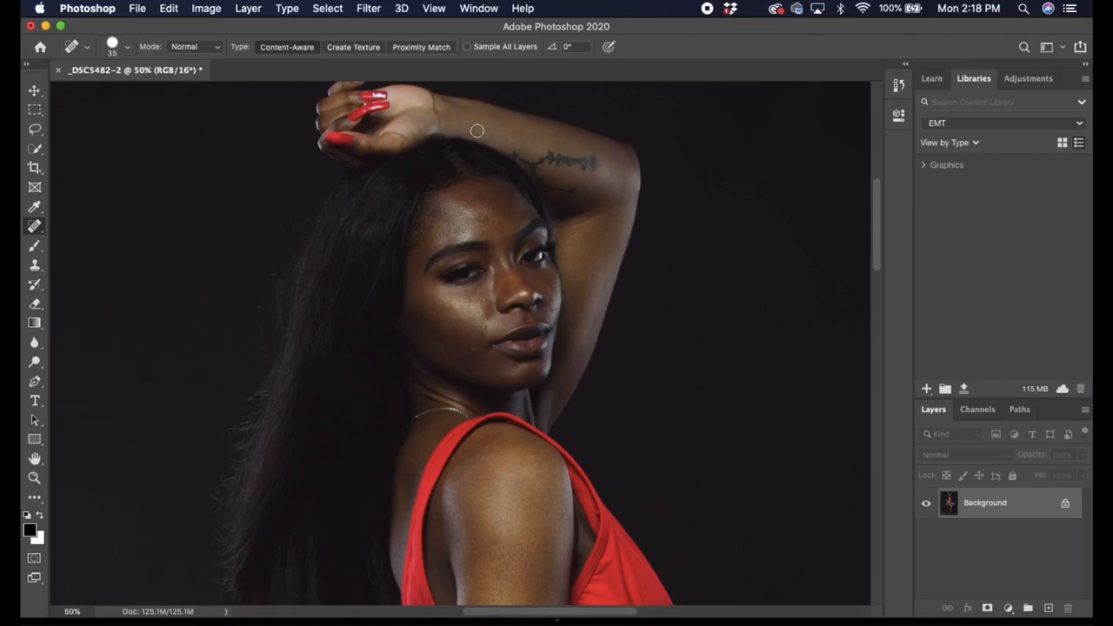
{"action": "left_click", "coordinate": [487, 118]}
{"action": "left_click", "coordinate": [626, 167]}
{"action": "left_click", "coordinate": [567, 305]}
{"action": "key", "text": "super+equal"}
{"action": "key", "text": "super+equal"}
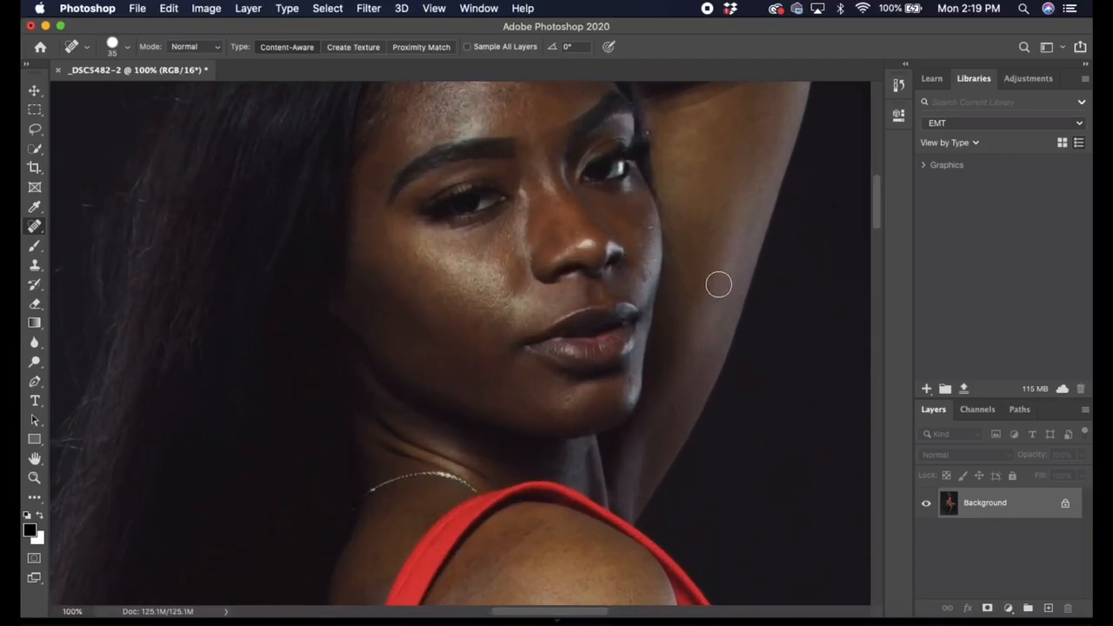
{"action": "left_click", "coordinate": [690, 302]}
{"action": "left_click", "coordinate": [679, 370]}
- Heal the spots on the upper back below the necklace, on the front shoulder, and along the cheek edge beside the hair
{"action": "left_click", "coordinate": [393, 505]}
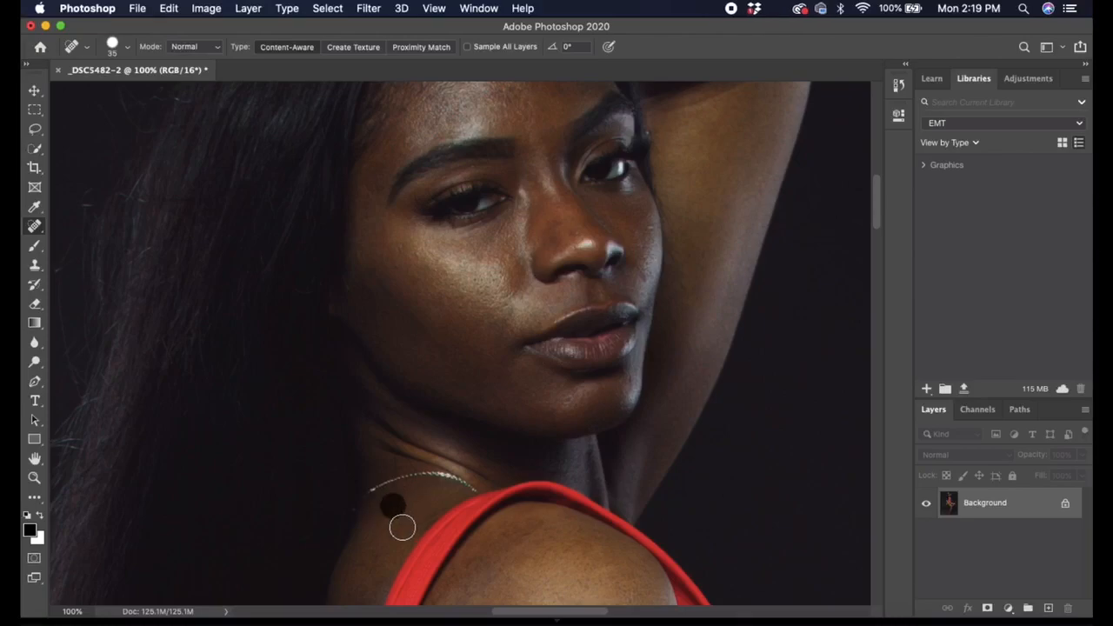
{"action": "left_click", "coordinate": [398, 496]}
{"action": "left_click", "coordinate": [373, 545]}
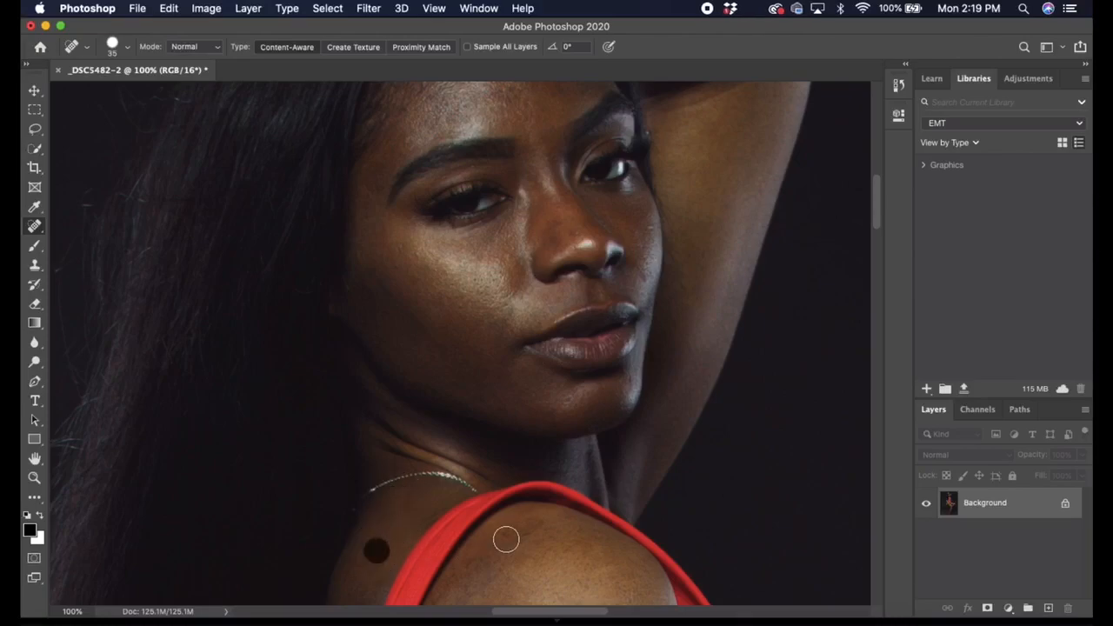
{"action": "left_click", "coordinate": [534, 529]}
{"action": "left_click", "coordinate": [525, 534]}
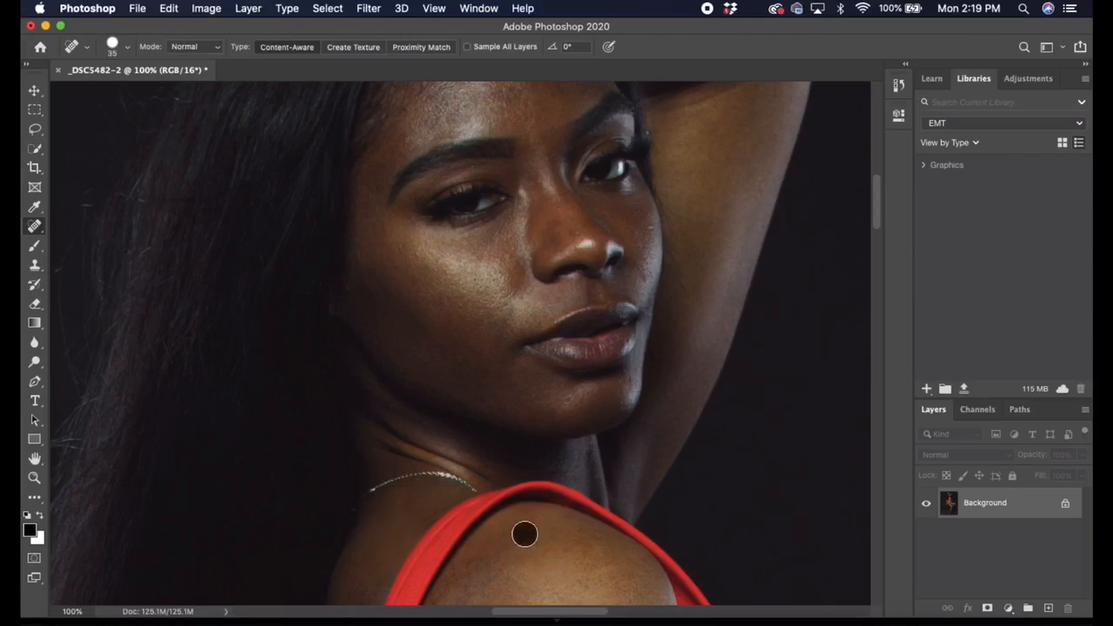
{"action": "left_click", "coordinate": [349, 289]}
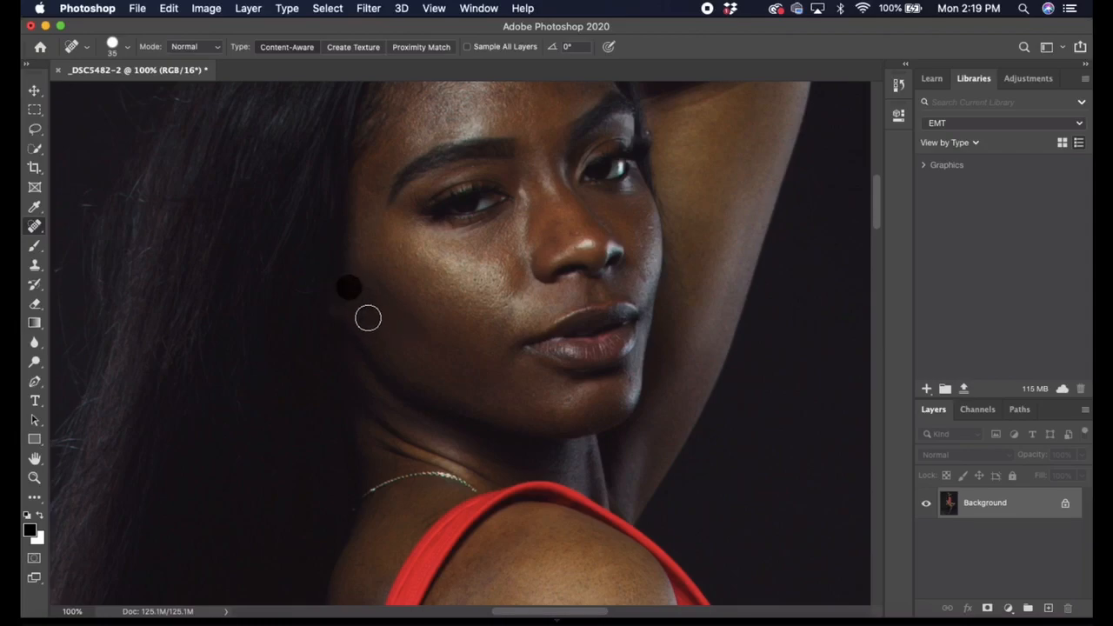
{"action": "left_click", "coordinate": [380, 288]}
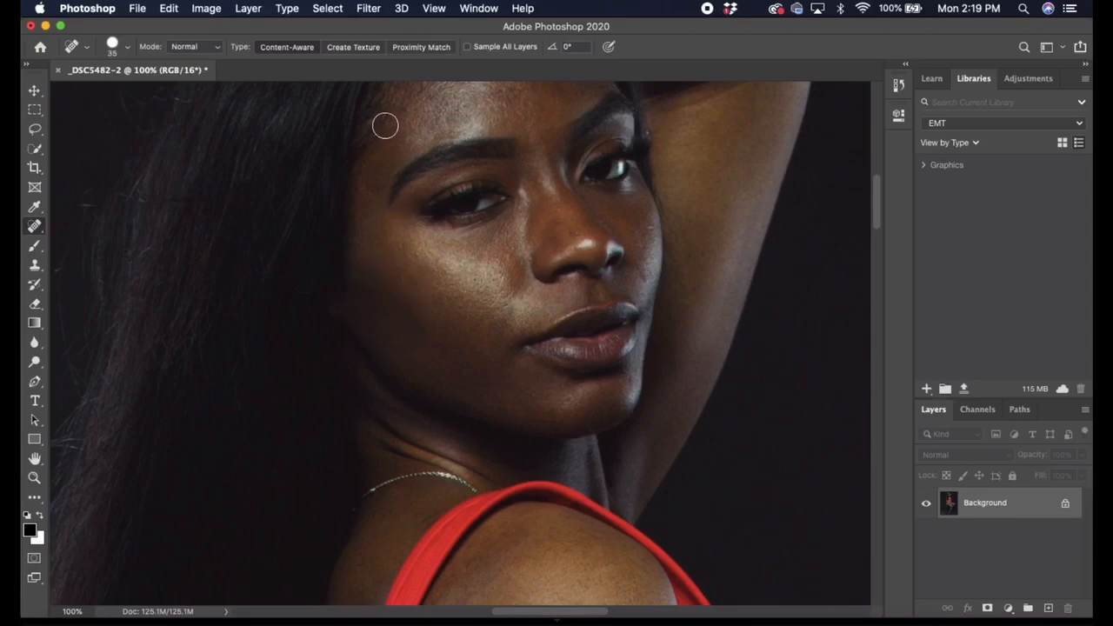
- Try to heal the far cheek beside the nose with a 19 px Spot Healing Brush, and undo the stroke
{"action": "scroll", "coordinate": [489, 226], "scroll_direction": "up", "scroll_amount": 2}
{"action": "scroll", "coordinate": [489, 259], "scroll_direction": "up", "scroll_amount": 5}
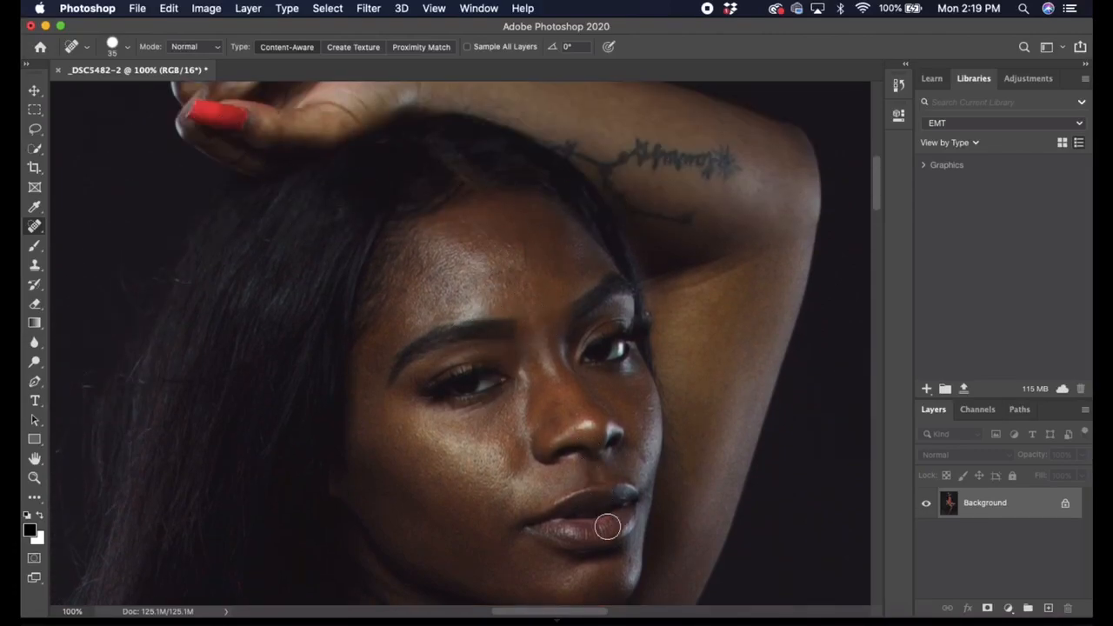
{"action": "left_click", "coordinate": [126, 50]}
{"action": "left_click_drag", "start_coordinate": [69, 88], "coordinate": [57, 87]}
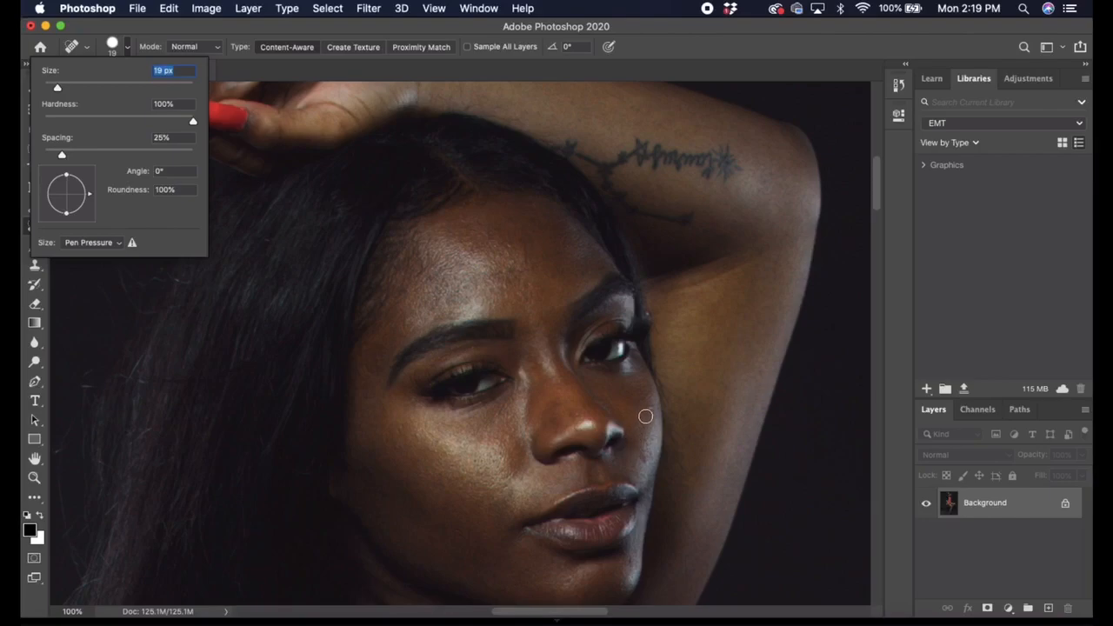
{"action": "left_click", "coordinate": [631, 464]}
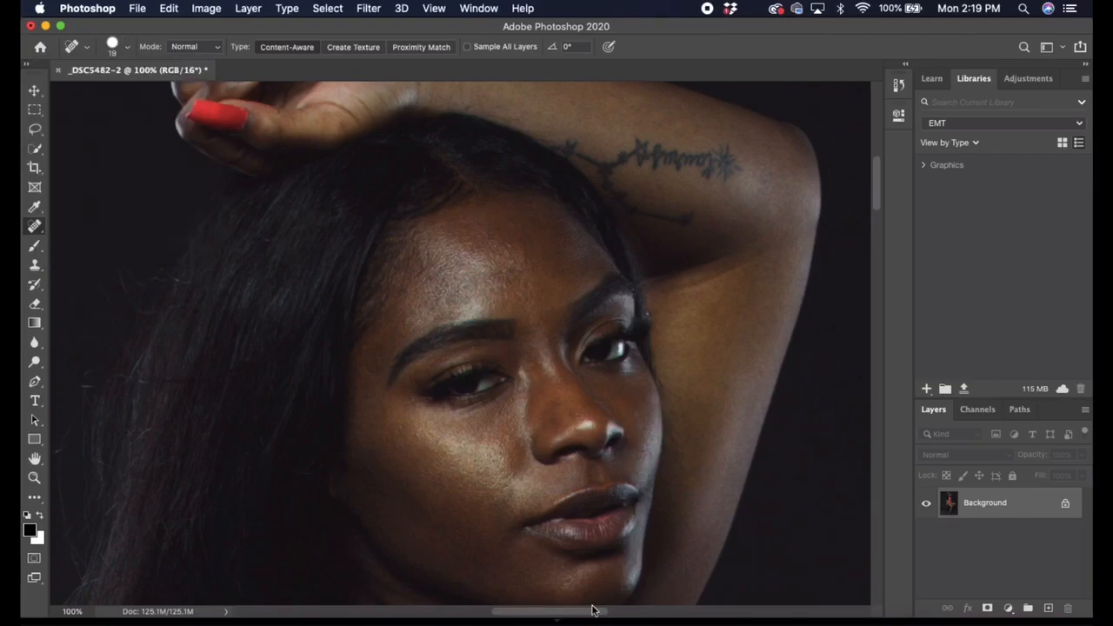
{"action": "left_click", "coordinate": [168, 9]}
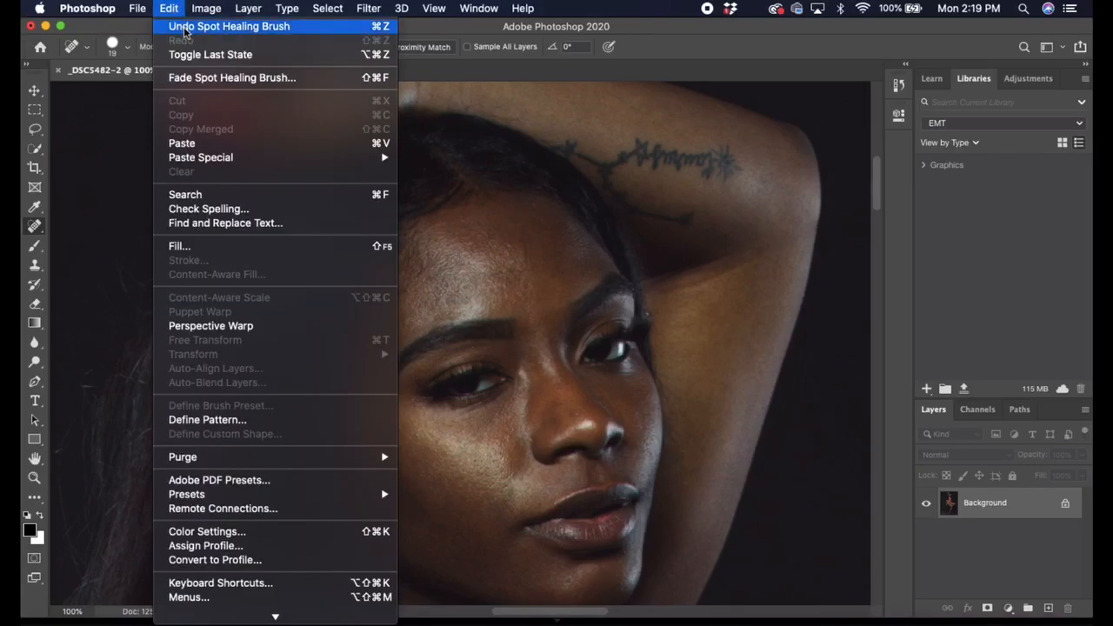
{"action": "left_click", "coordinate": [188, 27]}
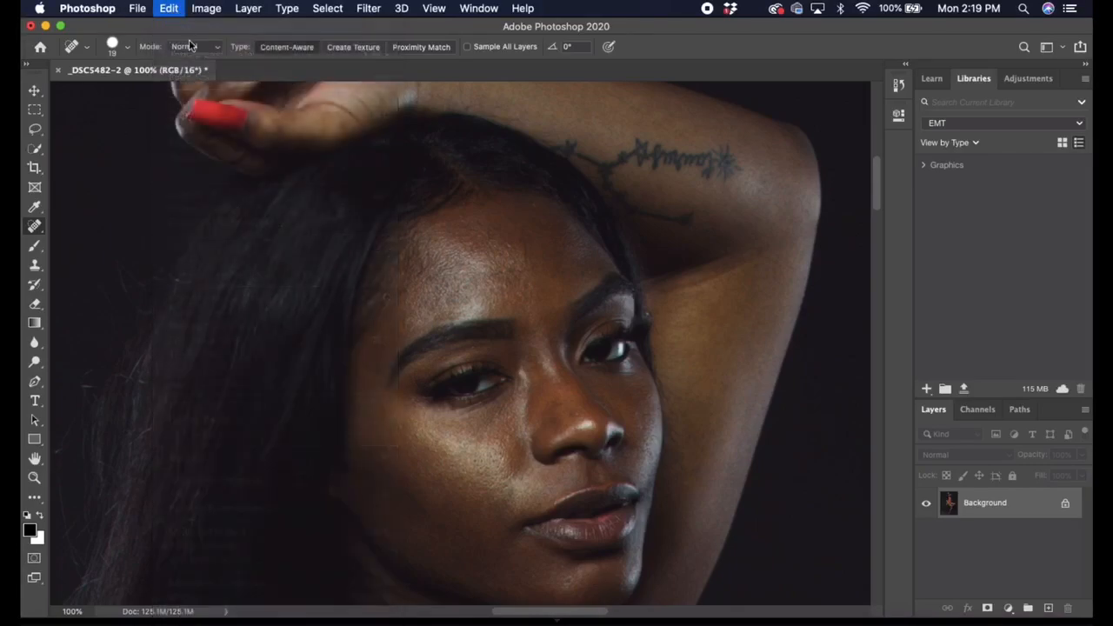
- Reduce the Spot Healing Brush to 13 px and heal the small blemishes on the chin and forehead
{"action": "left_click", "coordinate": [131, 48]}
{"action": "left_click_drag", "start_coordinate": [63, 88], "coordinate": [52, 87]}
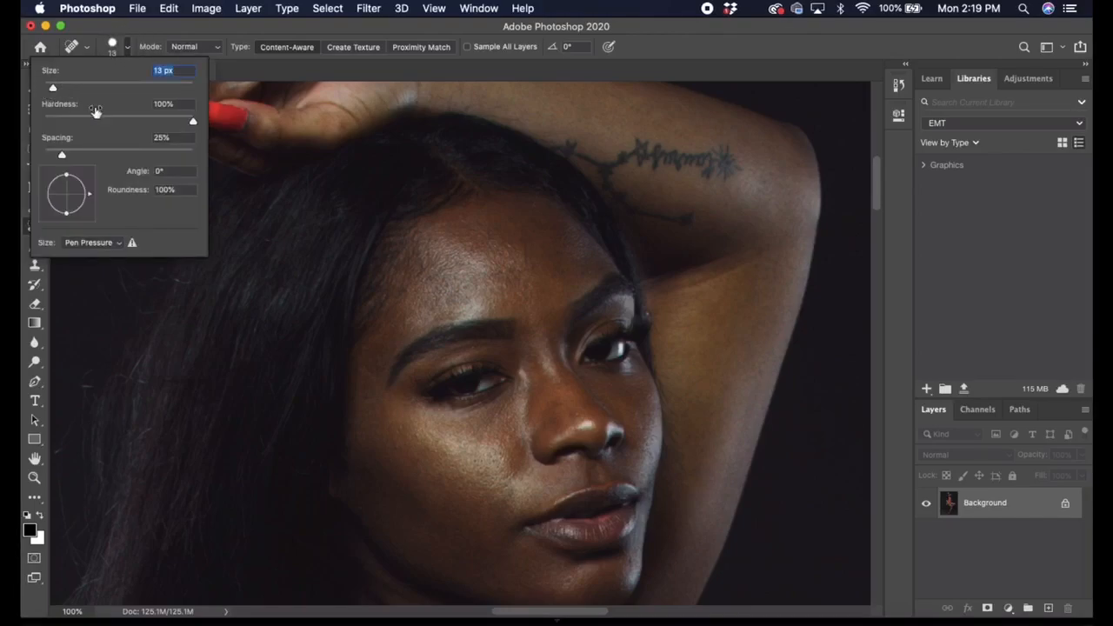
{"action": "left_click", "coordinate": [632, 561]}
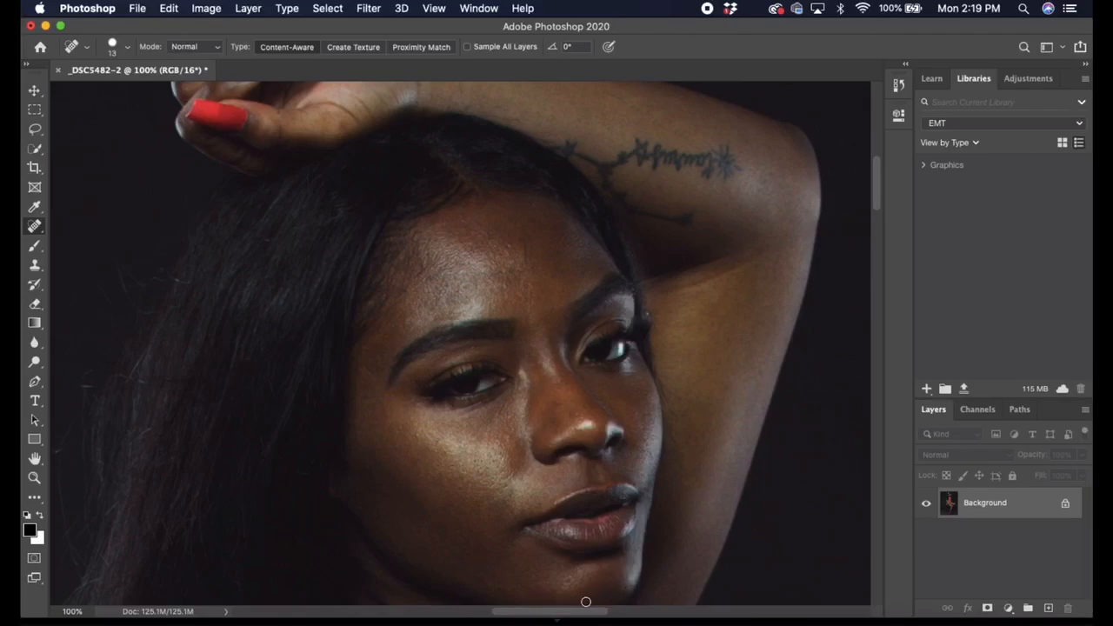
{"action": "left_click", "coordinate": [569, 579]}
{"action": "left_click", "coordinate": [508, 221]}
{"action": "left_click", "coordinate": [504, 272]}
{"action": "left_click", "coordinate": [456, 290]}
- Examine the whole figure, and inspect the nails of the hand resting on the thigh at 100%
{"action": "key", "text": "super+minus"}
{"action": "key", "text": "super+minus"}
{"action": "key", "text": "super+minus"}
{"action": "key", "text": "super+minus"}
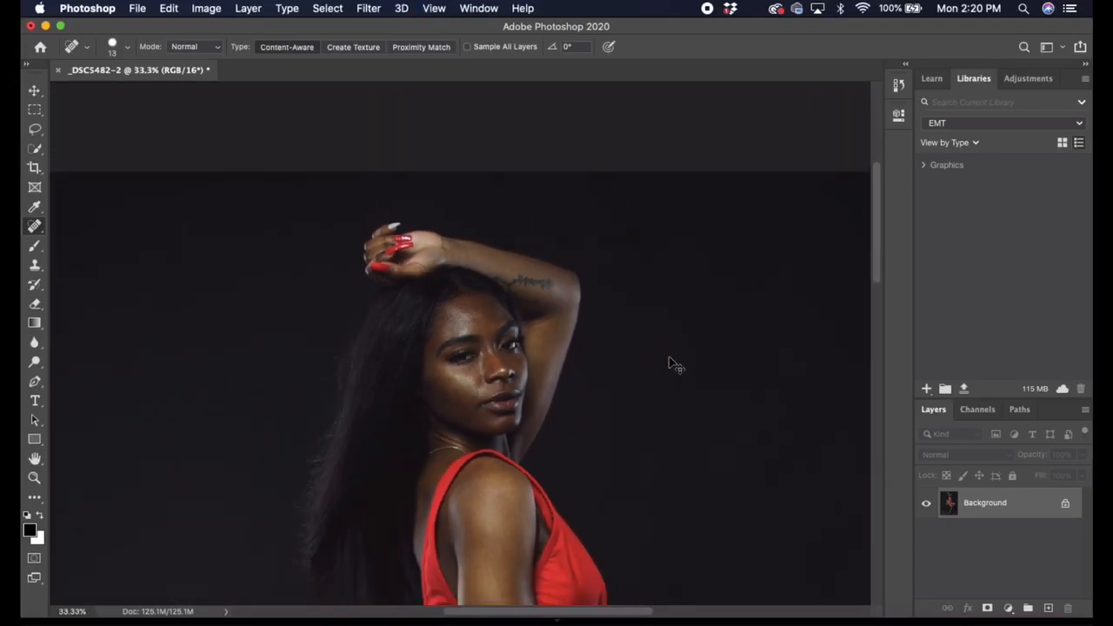
{"action": "key", "text": "super+minus"}
{"action": "key", "text": "super+minus"}
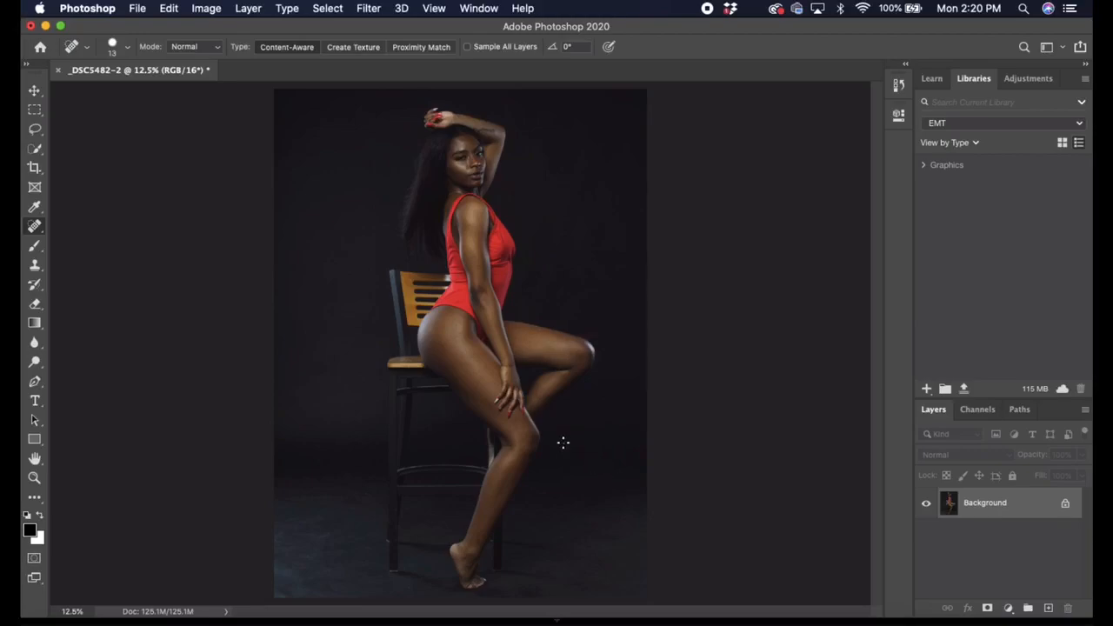
{"action": "key", "text": "super+equal"}
{"action": "key", "text": "super+equal"}
{"action": "key", "text": "super+equal"}
{"action": "key", "text": "super+equal"}
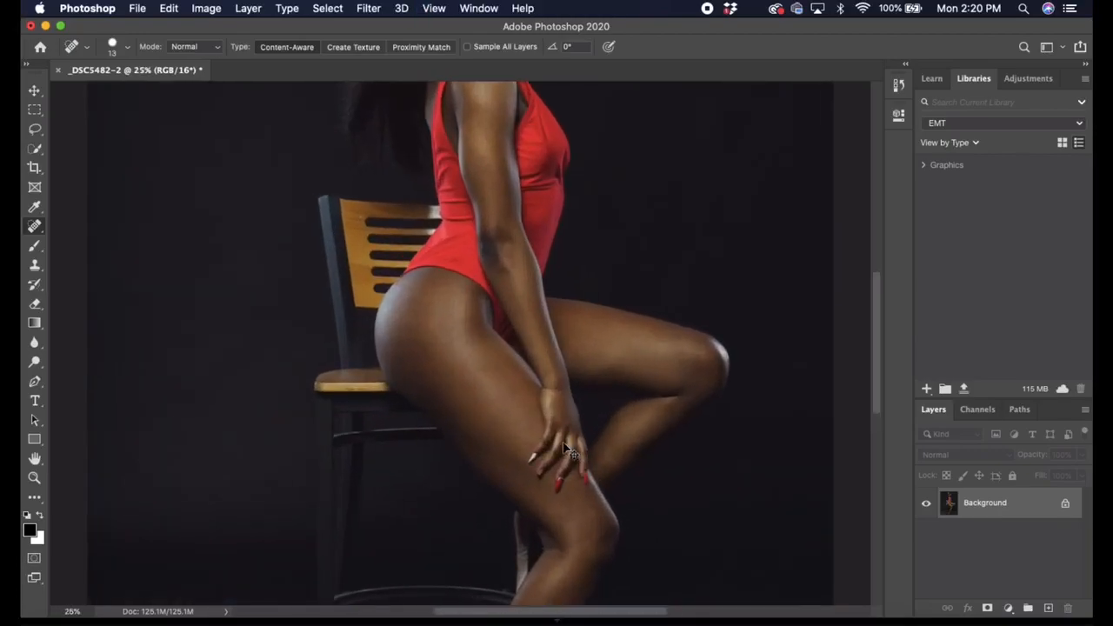
{"action": "scroll", "coordinate": [556, 430], "scroll_direction": "down", "scroll_amount": 5}
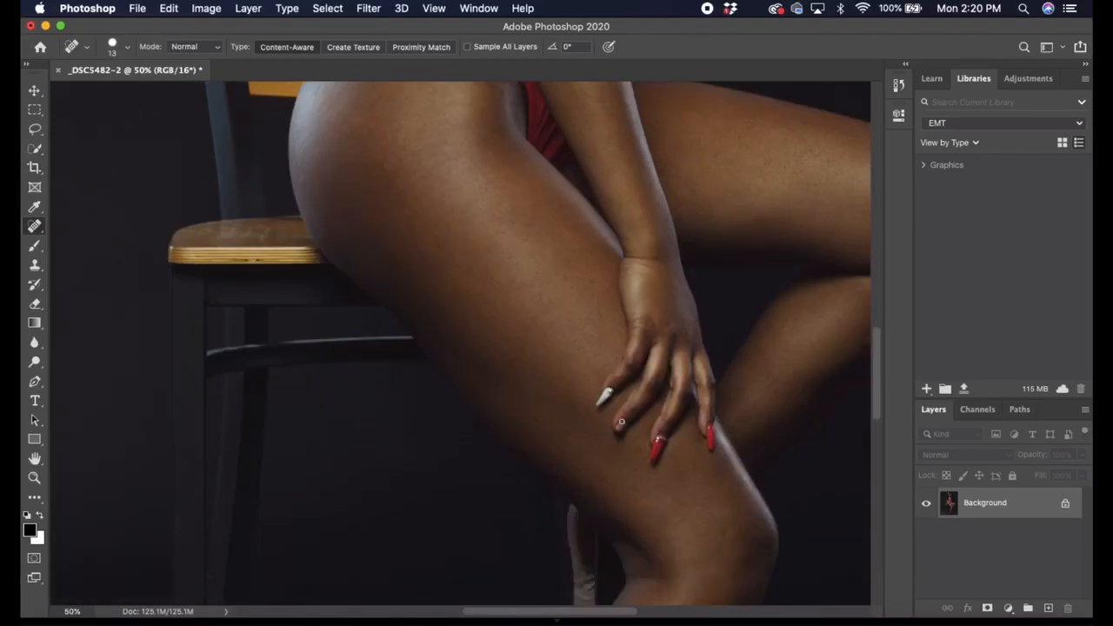
{"action": "left_click_drag", "start_coordinate": [534, 614], "coordinate": [598, 604]}
{"action": "key", "text": "super+equal"}
{"action": "key", "text": "super+equal"}
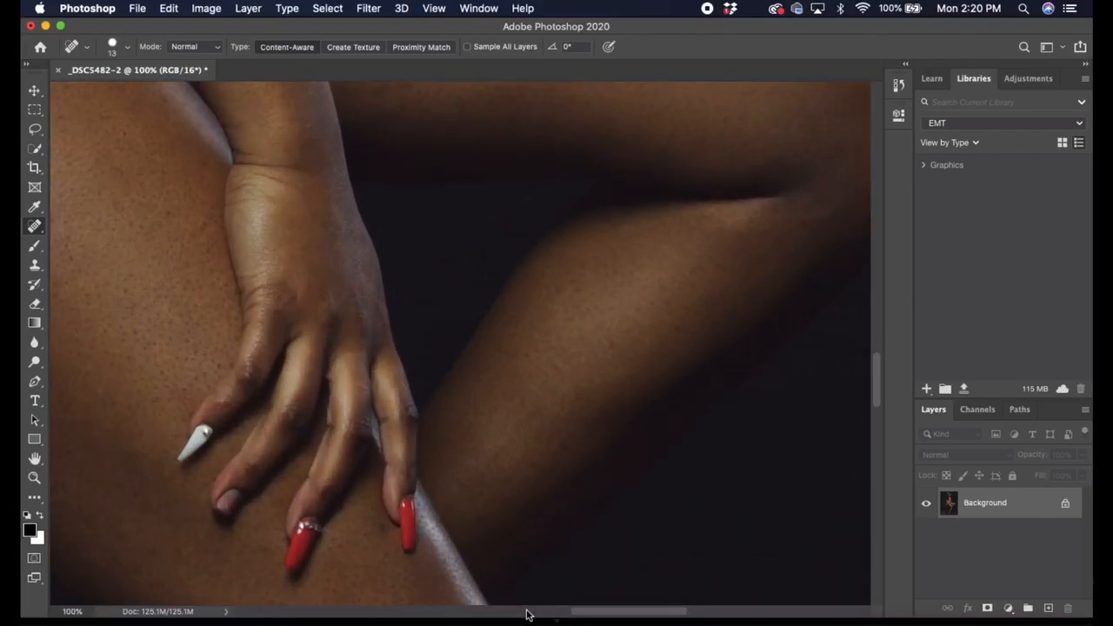
{"action": "mouse_move", "coordinate": [588, 611]}
{"action": "left_mouse_down"}
{"action": "mouse_move", "coordinate": [551, 610]}
{"action": "mouse_move", "coordinate": [566, 601]}
{"action": "mouse_move", "coordinate": [567, 613]}
{"action": "left_mouse_up"}
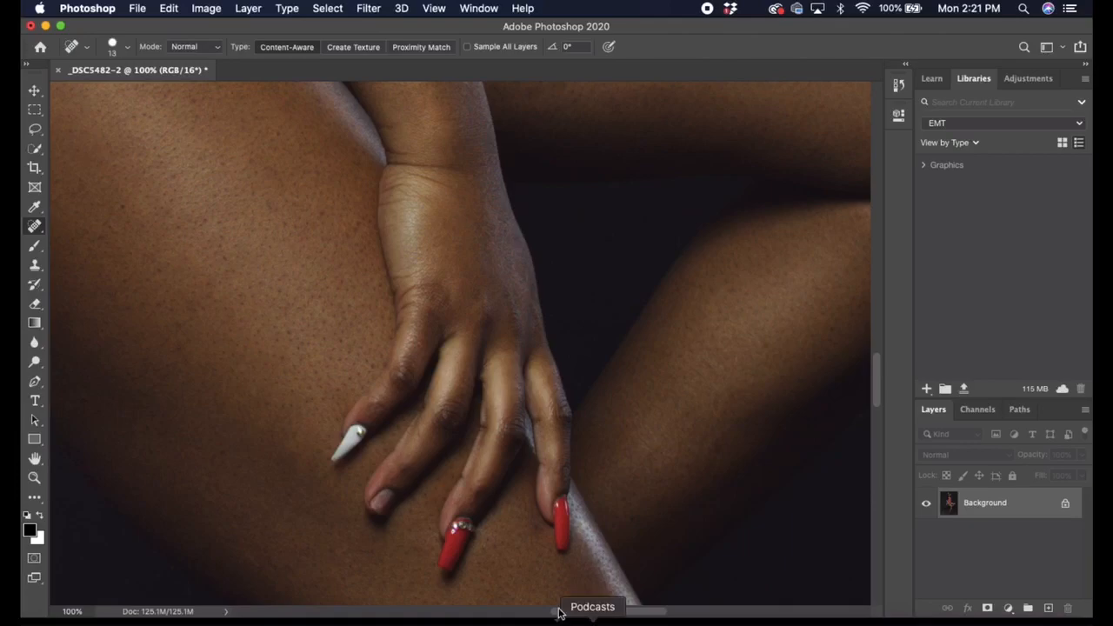
- Lasso the jewelled red nail, discarding the first outline and redoing it, and paste a copy over the neighbouring bare fingertip as a new layer
{"action": "left_click", "coordinate": [40, 133]}
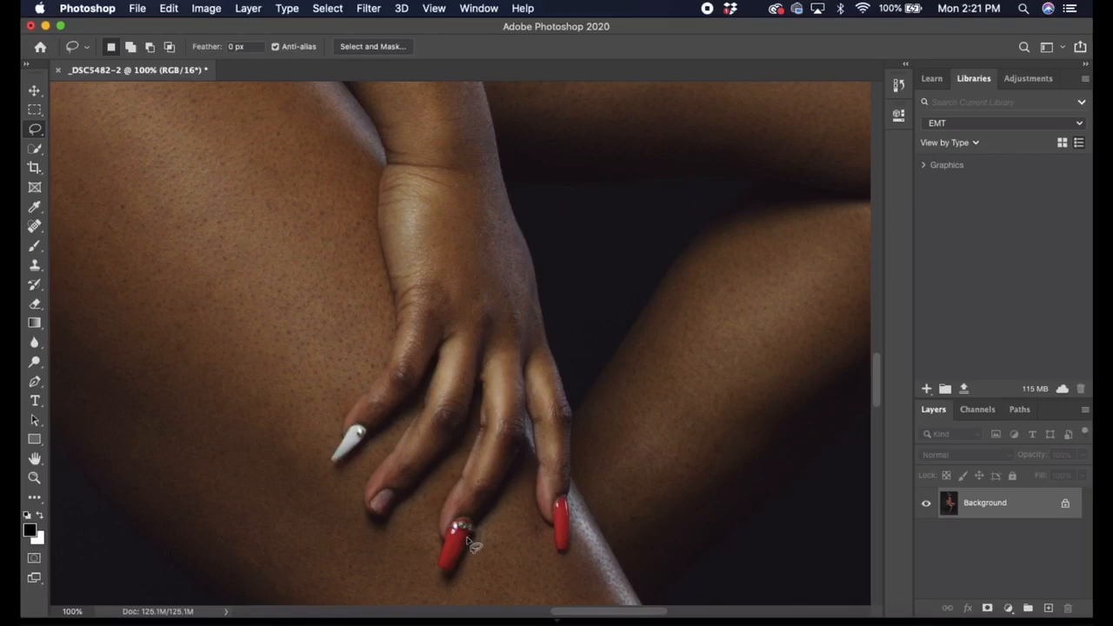
{"action": "mouse_move", "coordinate": [462, 529]}
{"action": "left_mouse_down"}
{"action": "mouse_move", "coordinate": [445, 536]}
{"action": "mouse_move", "coordinate": [437, 565]}
{"action": "mouse_move", "coordinate": [447, 573]}
{"action": "mouse_move", "coordinate": [471, 536]}
{"action": "left_mouse_up"}
{"action": "left_click", "coordinate": [171, 8]}
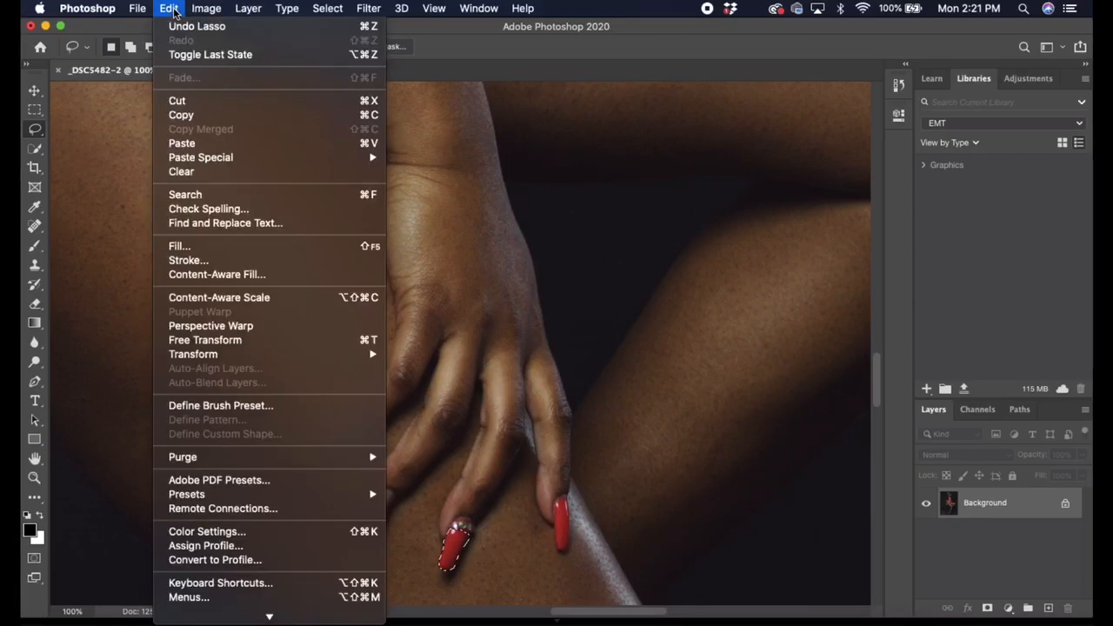
{"action": "left_click", "coordinate": [190, 27]}
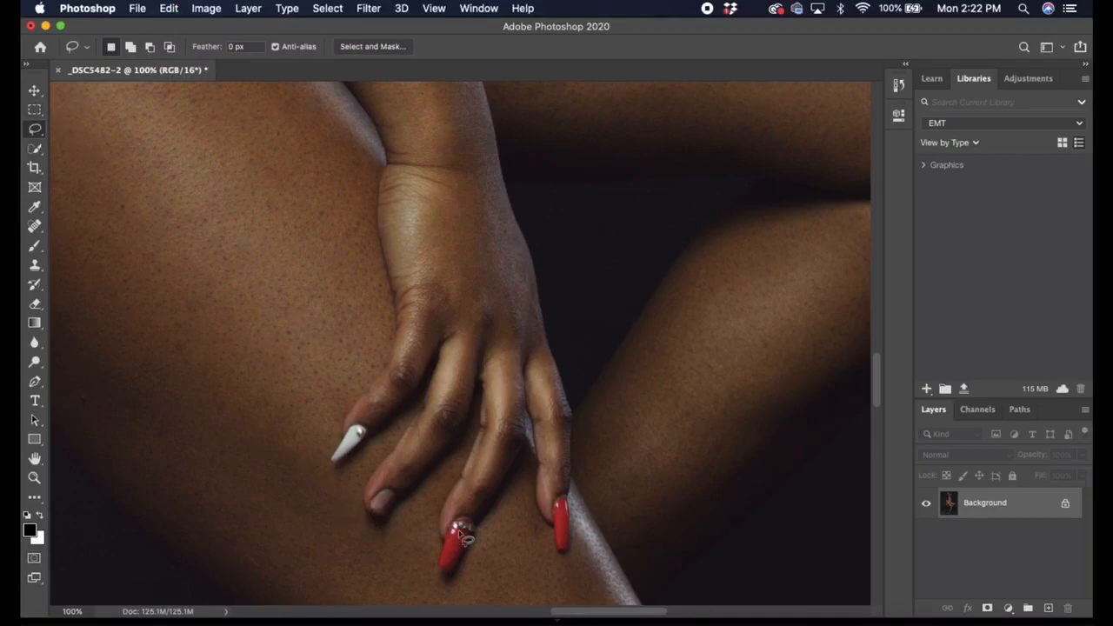
{"action": "mouse_move", "coordinate": [467, 532]}
{"action": "left_mouse_down"}
{"action": "mouse_move", "coordinate": [445, 530]}
{"action": "mouse_move", "coordinate": [440, 567]}
{"action": "mouse_move", "coordinate": [449, 573]}
{"action": "mouse_move", "coordinate": [468, 540]}
{"action": "mouse_move", "coordinate": [457, 523]}
{"action": "left_mouse_up"}
{"action": "mouse_move", "coordinate": [456, 555]}
{"action": "left_mouse_down"}
{"action": "mouse_move", "coordinate": [455, 542]}
{"action": "mouse_move", "coordinate": [398, 509]}
{"action": "mouse_move", "coordinate": [465, 443]}
{"action": "mouse_move", "coordinate": [382, 514]}
{"action": "left_mouse_up"}
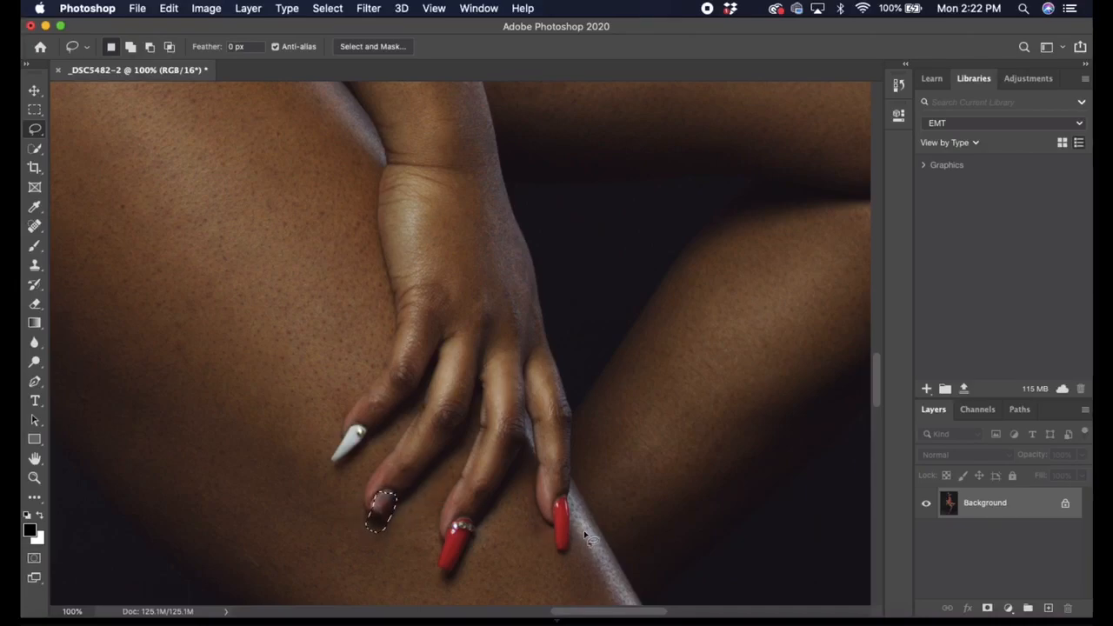
{"action": "key", "text": "super+v"}
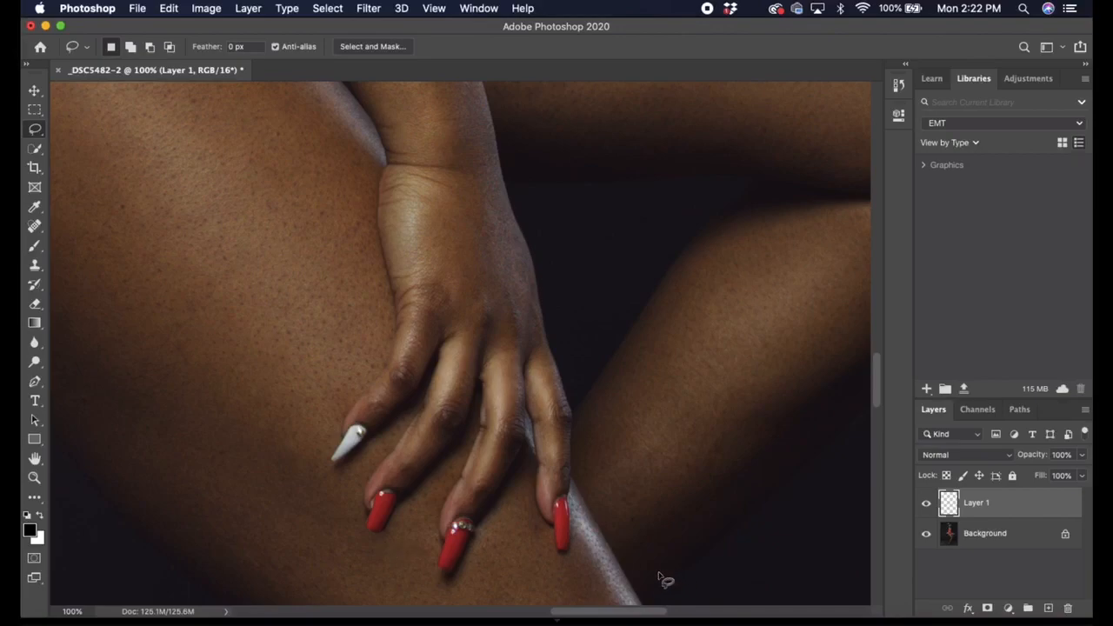
- Rotate the pasted red nail about 16° clockwise with Free Transform and shift it into line with the bare fingertip
{"action": "key", "text": "super+t"}
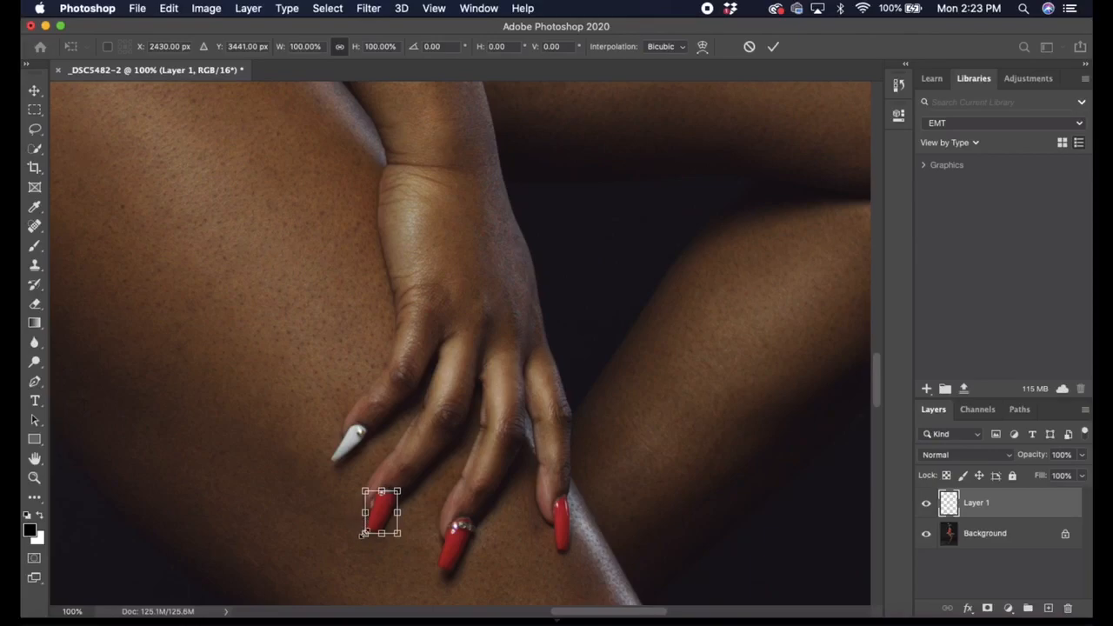
{"action": "left_click_drag", "start_coordinate": [356, 534], "coordinate": [346, 534]}
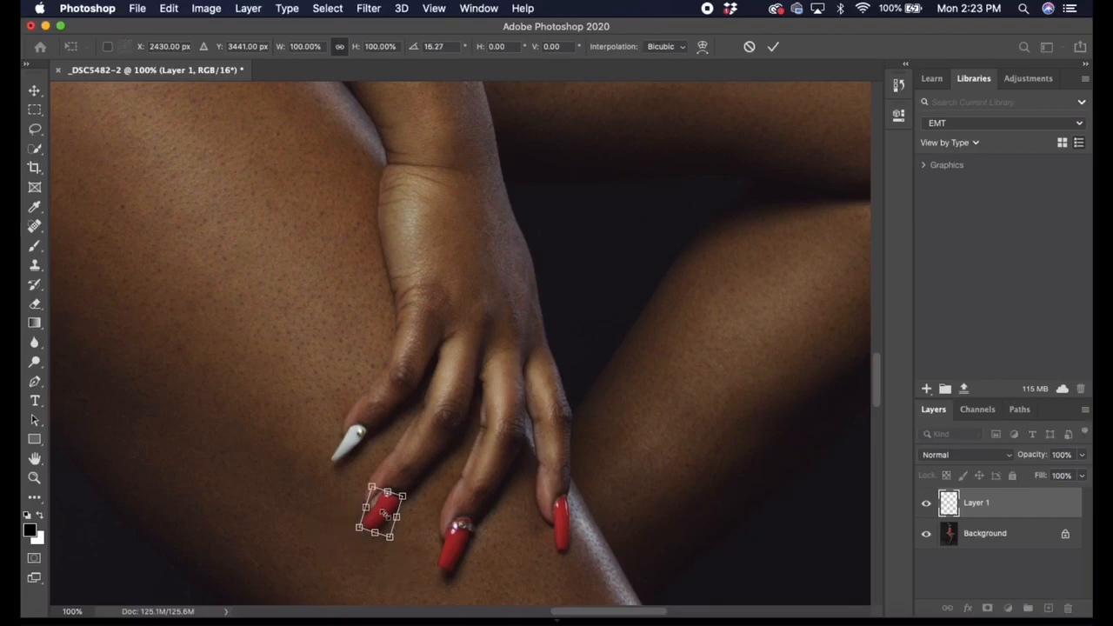
{"action": "left_click_drag", "start_coordinate": [368, 546], "coordinate": [377, 516]}
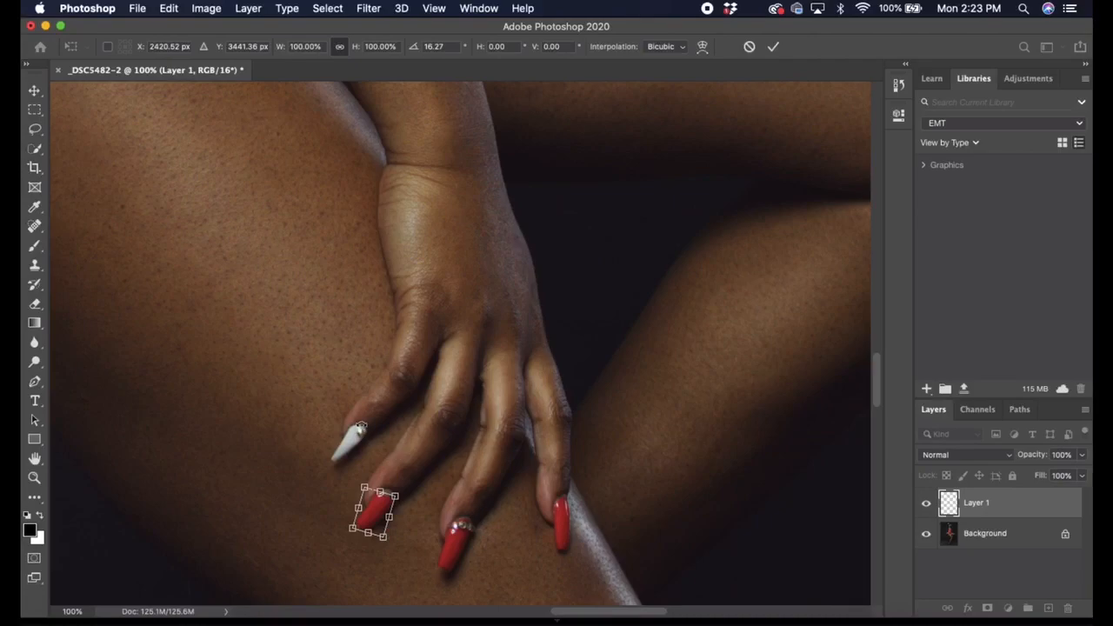
{"action": "key", "text": "Return"}
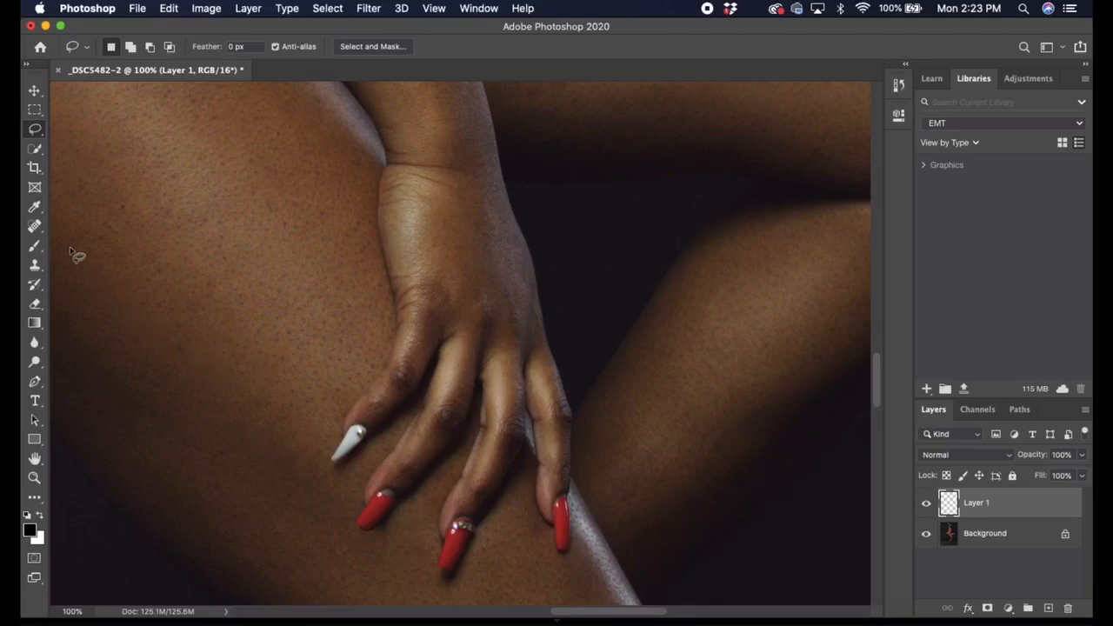
- Try touching up the nail area with the Spot Healing Brush, and undo the last two changes
{"action": "left_click", "coordinate": [40, 231]}
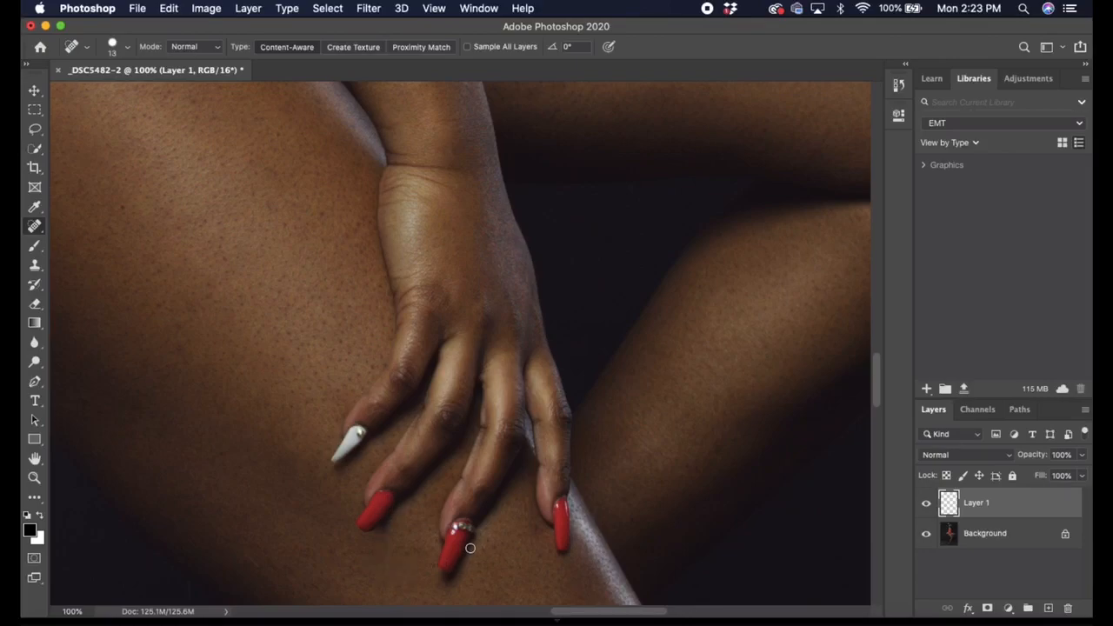
{"action": "left_click", "coordinate": [174, 10]}
{"action": "left_click", "coordinate": [206, 26]}
{"action": "left_click", "coordinate": [167, 8]}
{"action": "left_click", "coordinate": [184, 27]}
- Sample the pasted nail's red and paint over the nail's base with the Brush tool to round out its edge
{"action": "left_click", "coordinate": [35, 207]}
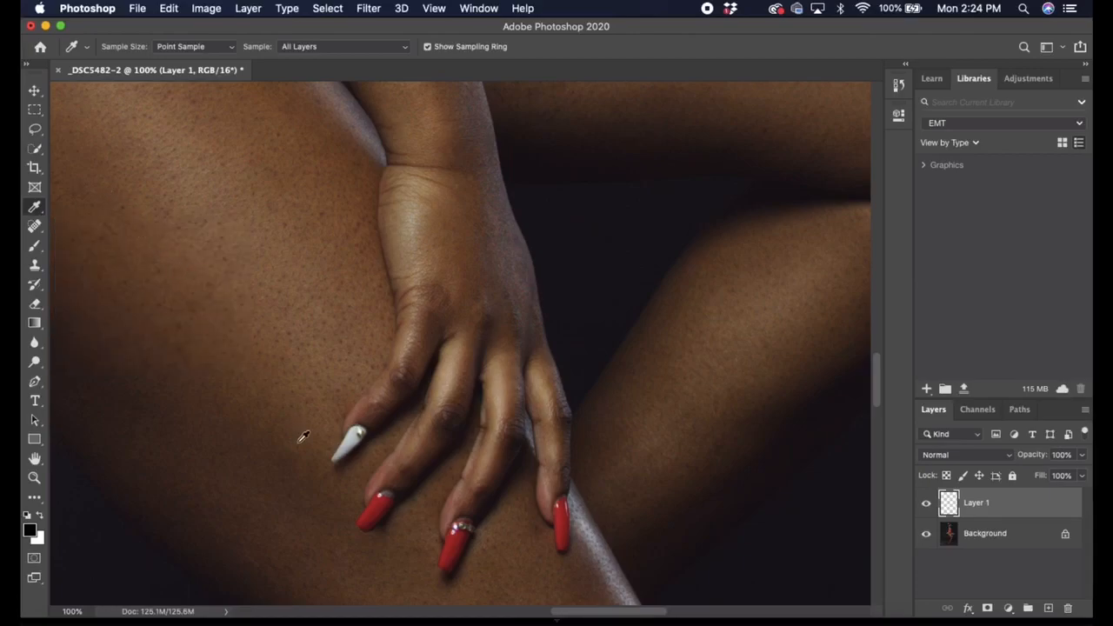
{"action": "left_click", "coordinate": [379, 511]}
{"action": "left_click", "coordinate": [34, 248]}
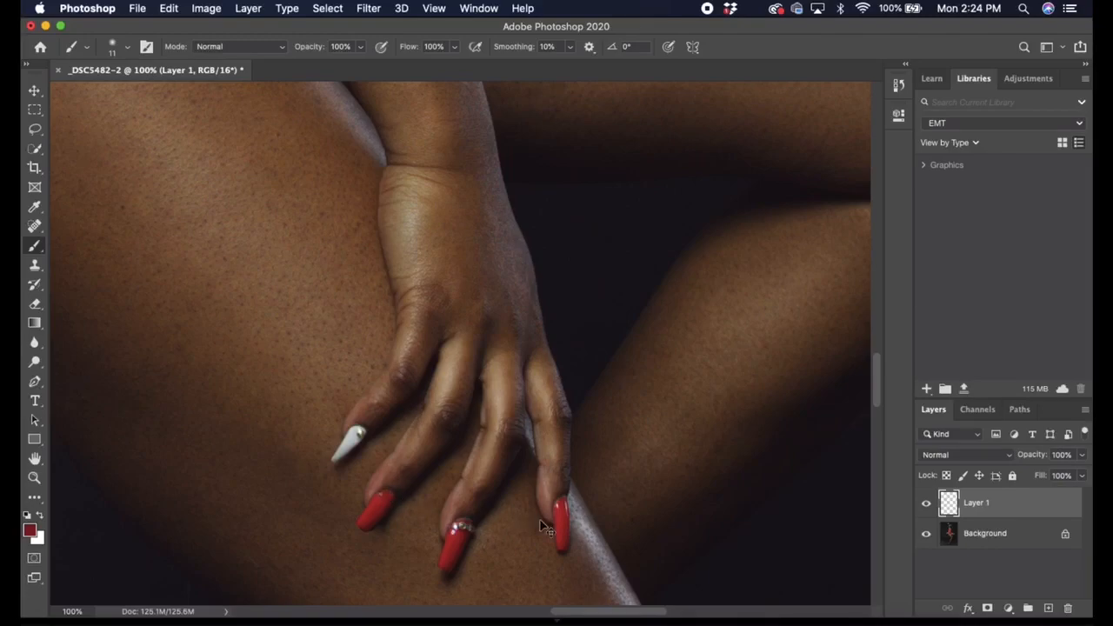
{"action": "key", "text": "super+plus"}
{"action": "scroll", "coordinate": [642, 373], "scroll_direction": "up", "scroll_amount": 1}
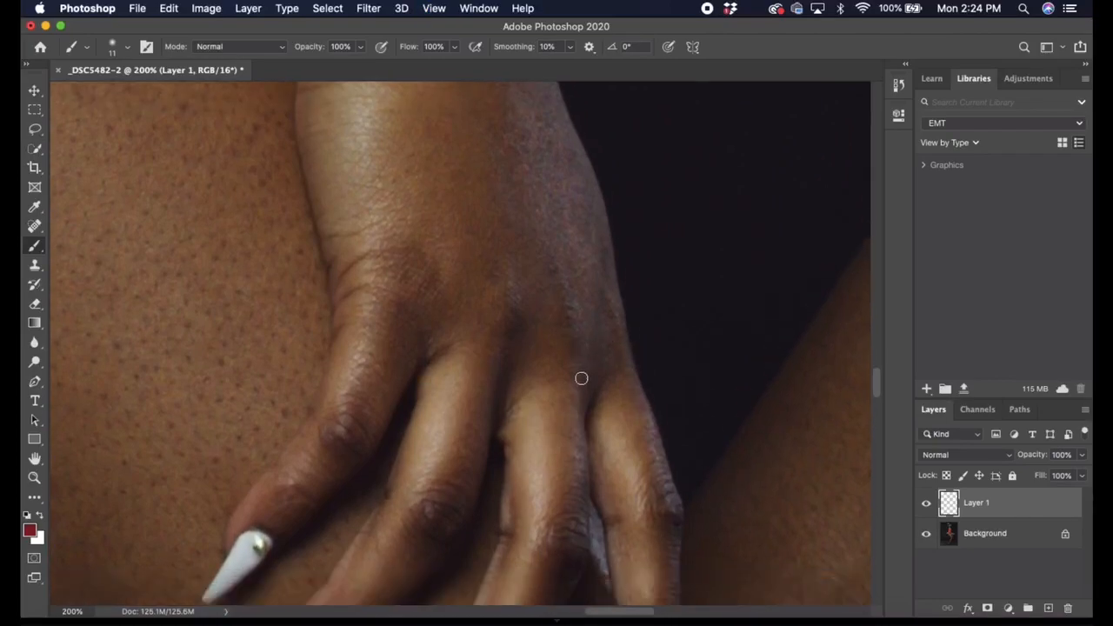
{"action": "scroll", "coordinate": [583, 377], "scroll_direction": "down", "scroll_amount": 5}
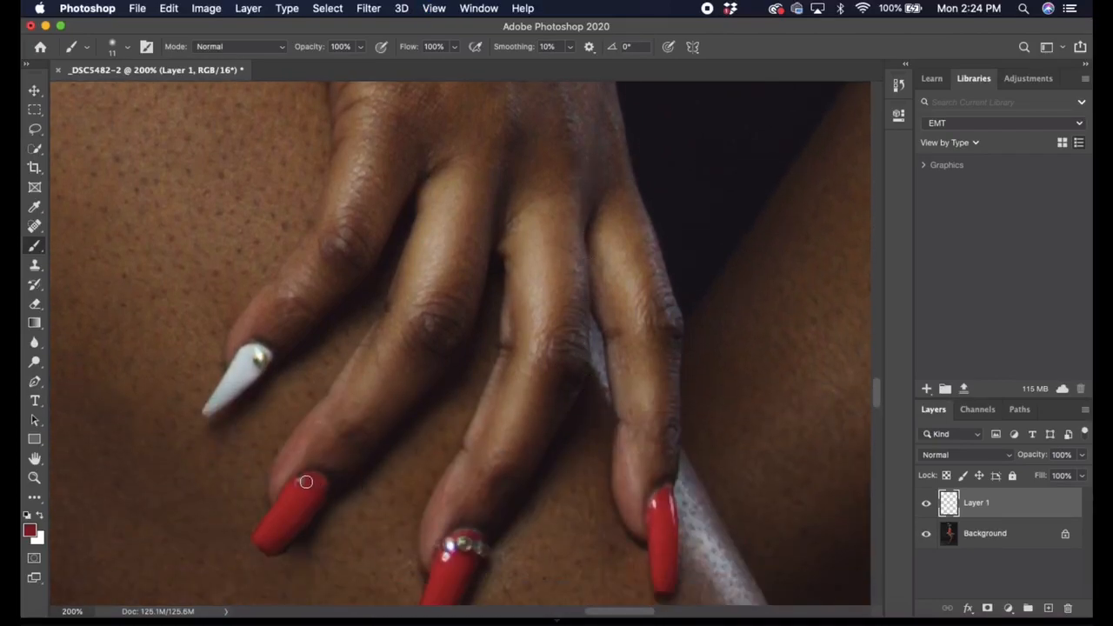
{"action": "left_click_drag", "start_coordinate": [298, 478], "coordinate": [324, 486]}
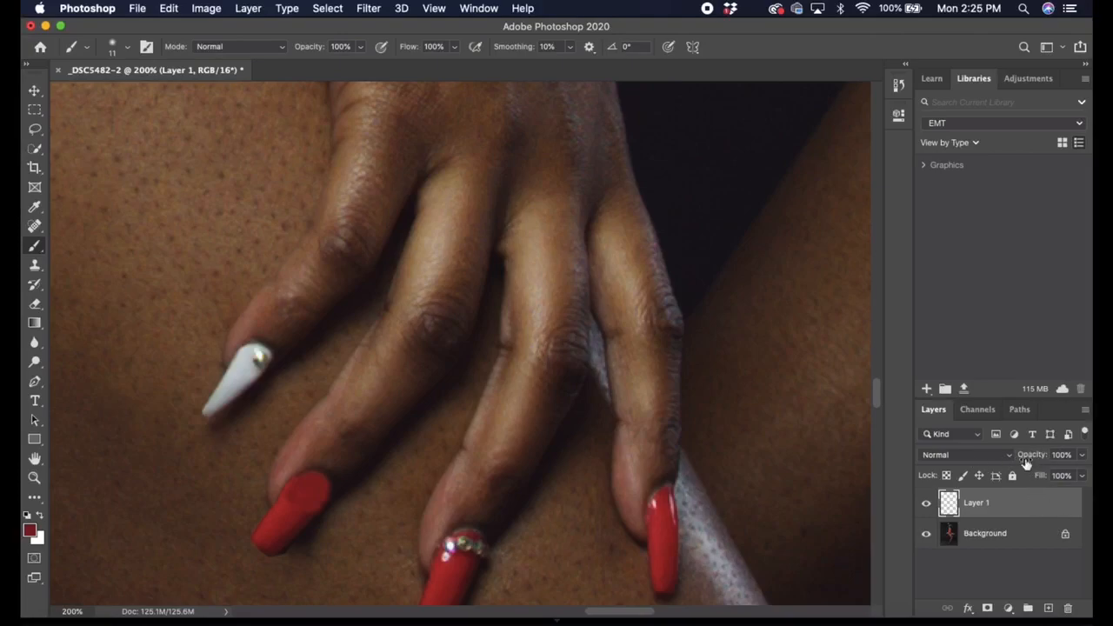
- Lower the opacity of the pasted nail's layer to 86%
{"action": "left_click", "coordinate": [1082, 459]}
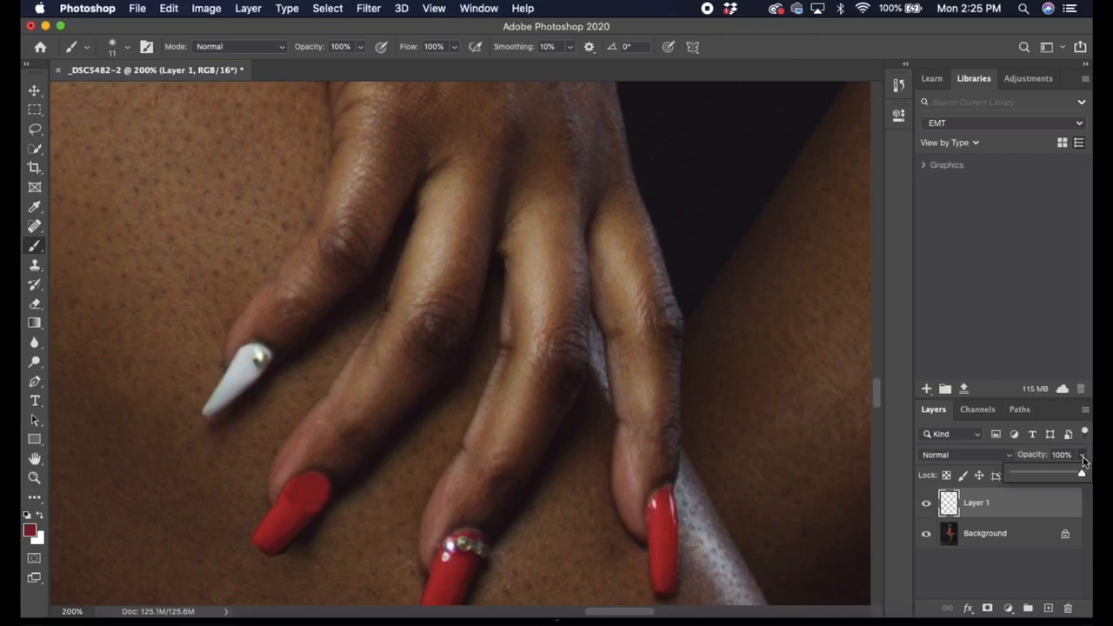
{"action": "mouse_move", "coordinate": [1083, 474]}
{"action": "left_mouse_down"}
{"action": "mouse_move", "coordinate": [1037, 471]}
{"action": "mouse_move", "coordinate": [1072, 476]}
{"action": "left_mouse_up"}
{"action": "key", "text": "super+minus"}
{"action": "key", "text": "super+minus"}
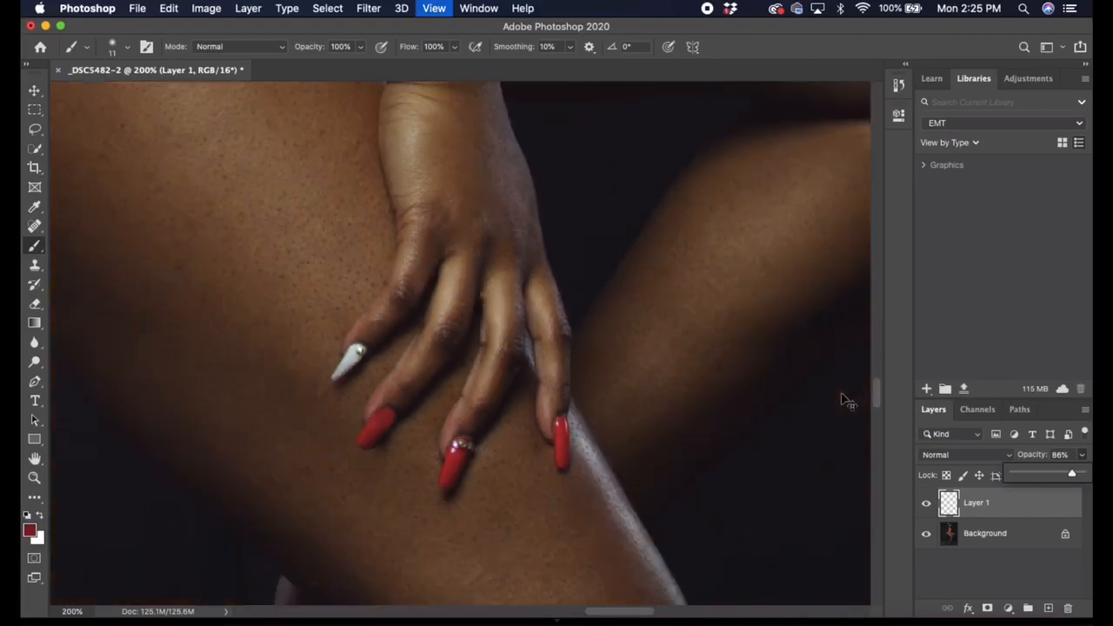
{"action": "key", "text": "super+minus"}
{"action": "key", "text": "super+minus"}
{"action": "key", "text": "super+minus"}
{"action": "key", "text": "super+minus"}
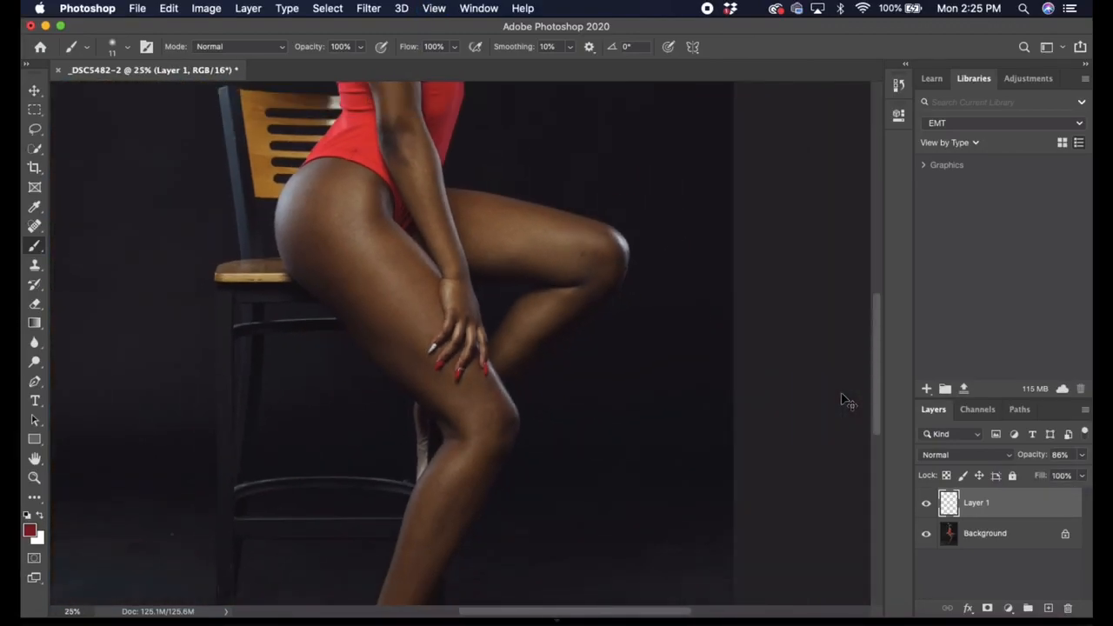
{"action": "key", "text": "super+minus"}
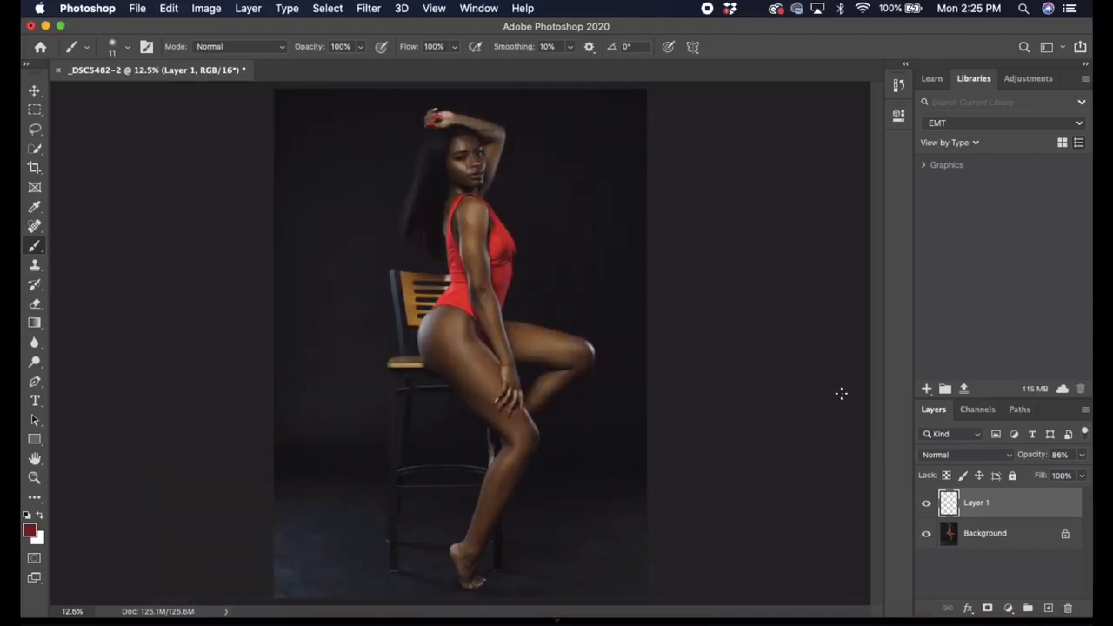